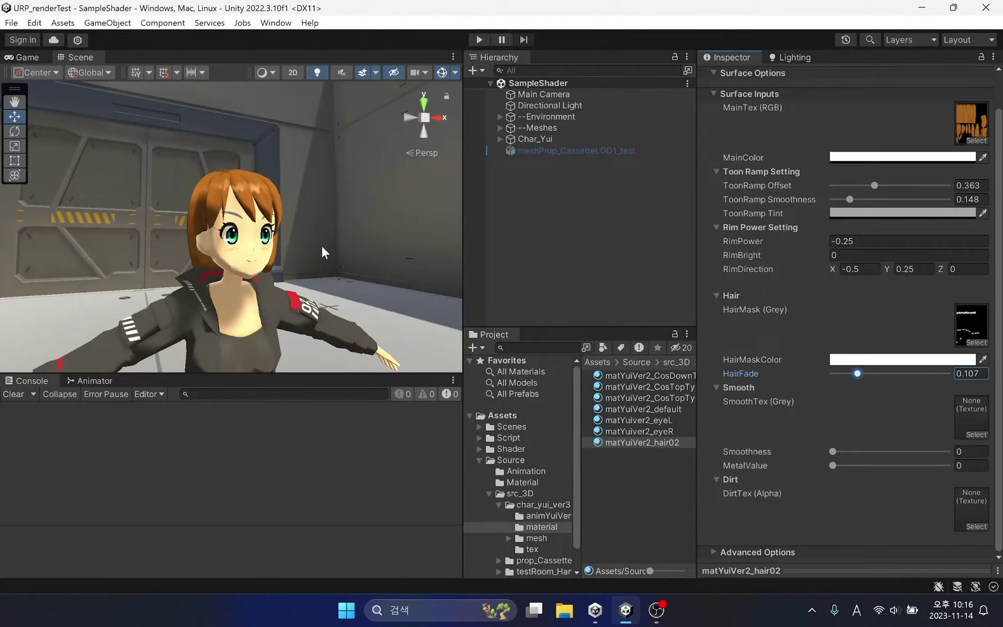
# Raise HairFade to 0.189 and set HairMaskColor to pale peach FFDDA5
pyautogui.keyDown('alt'); pyautogui.moveTo(321, 247); pyautogui.dragTo(293, 261); pyautogui.keyUp('alt')
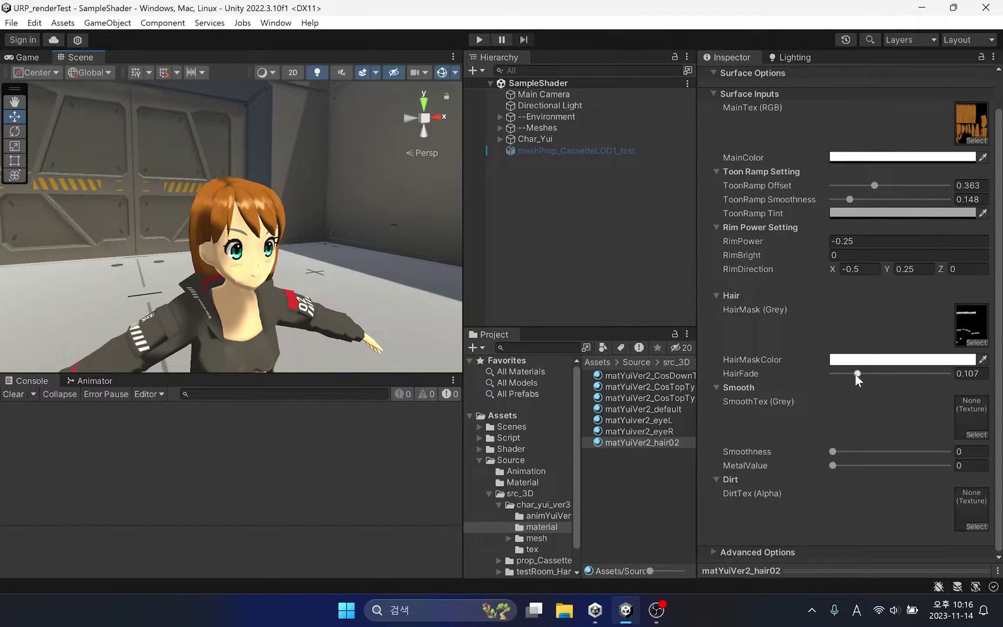
pyautogui.moveTo(856, 374)
pyautogui.mouseDown()
pyautogui.moveTo(888, 374)
pyautogui.moveTo(860, 376)
pyautogui.moveTo(889, 375)
pyautogui.moveTo(875, 382)
pyautogui.mouseUp()
pyautogui.click(860, 359)
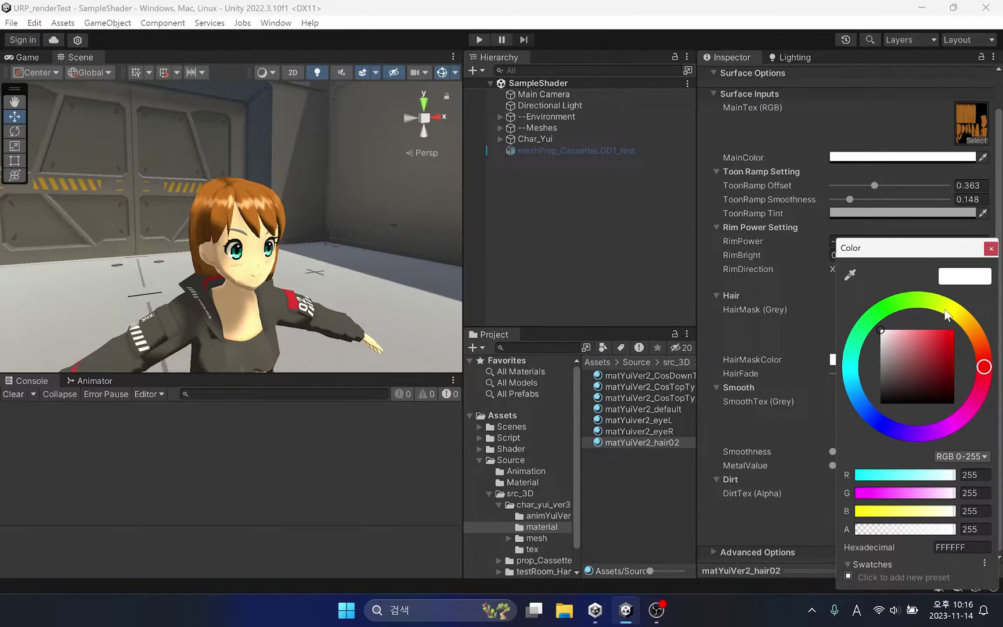
pyautogui.moveTo(954, 316); pyautogui.dragTo(973, 329)
pyautogui.moveTo(909, 331); pyautogui.dragTo(906, 314)
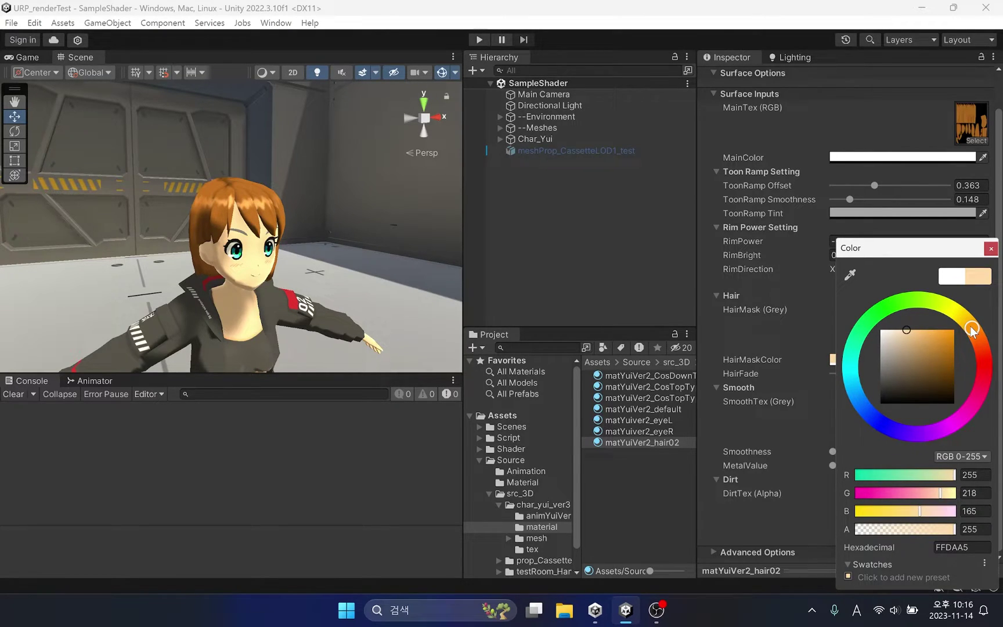
pyautogui.moveTo(972, 329); pyautogui.dragTo(971, 328)
pyautogui.click(992, 249)
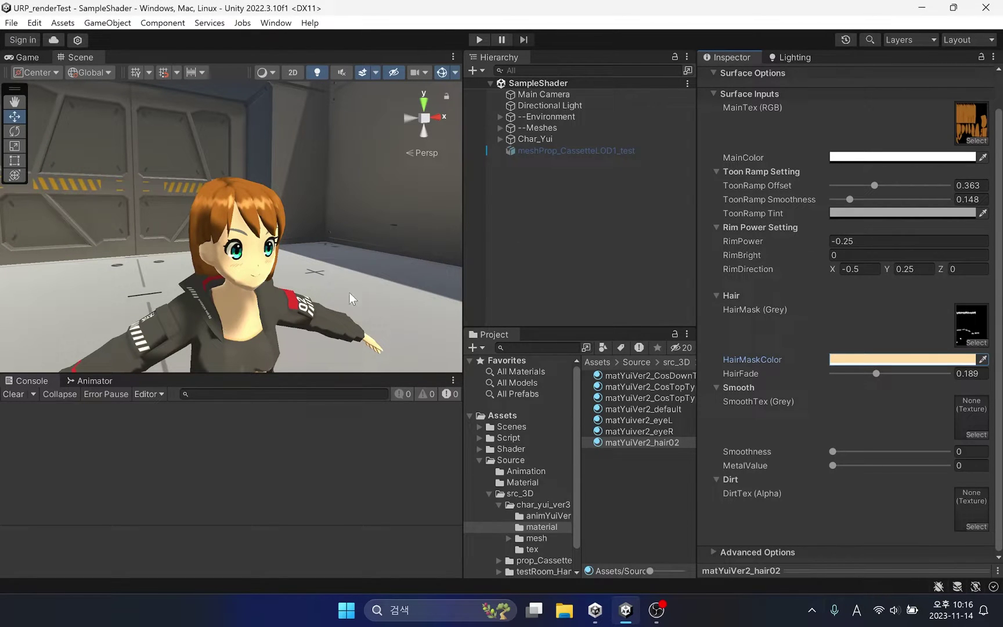
# Set ToonRamp Offset 0.339, Smoothness 0.191, and a muted warm beige ToonRamp Tint
pyautogui.keyDown('alt'); pyautogui.moveTo(348, 257); pyautogui.dragTo(323, 258); pyautogui.keyUp('alt')
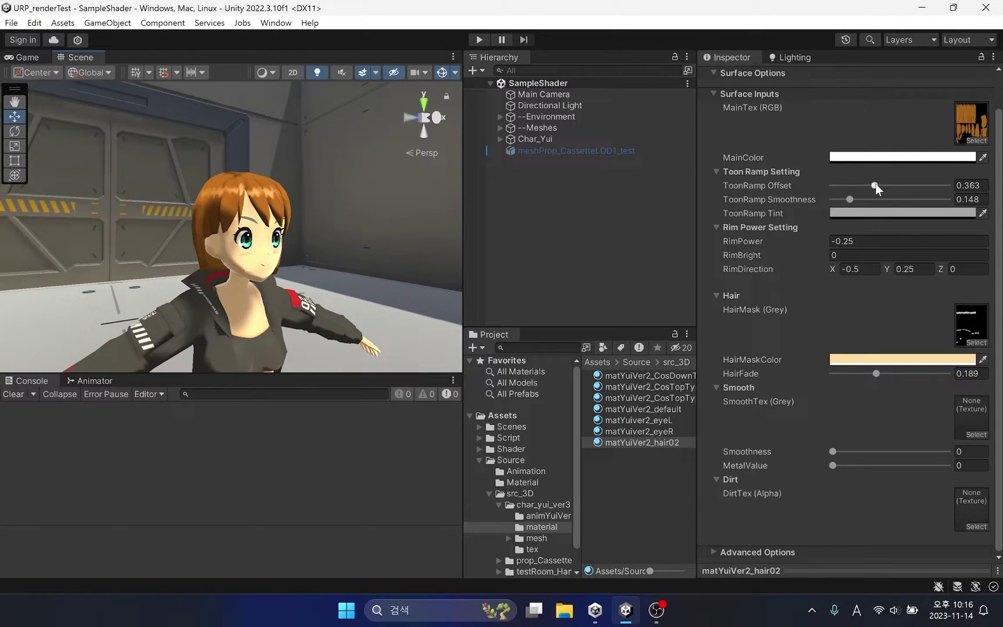
pyautogui.moveTo(875, 185); pyautogui.dragTo(855, 200)
pyautogui.click(872, 211)
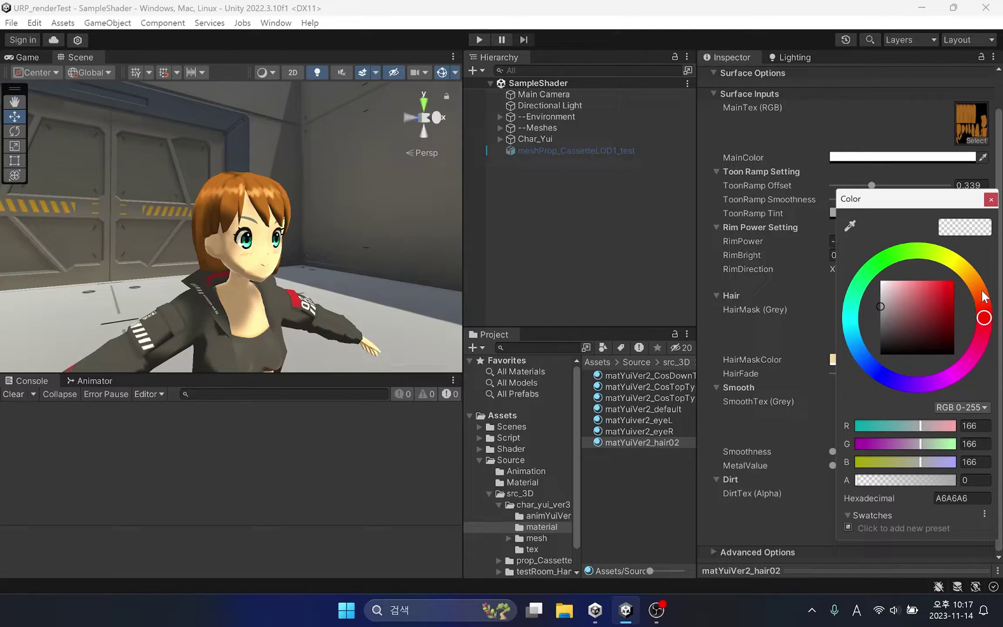
pyautogui.moveTo(982, 296); pyautogui.dragTo(978, 284)
pyautogui.moveTo(885, 297)
pyautogui.mouseDown()
pyautogui.moveTo(893, 290)
pyautogui.moveTo(897, 304)
pyautogui.mouseUp()
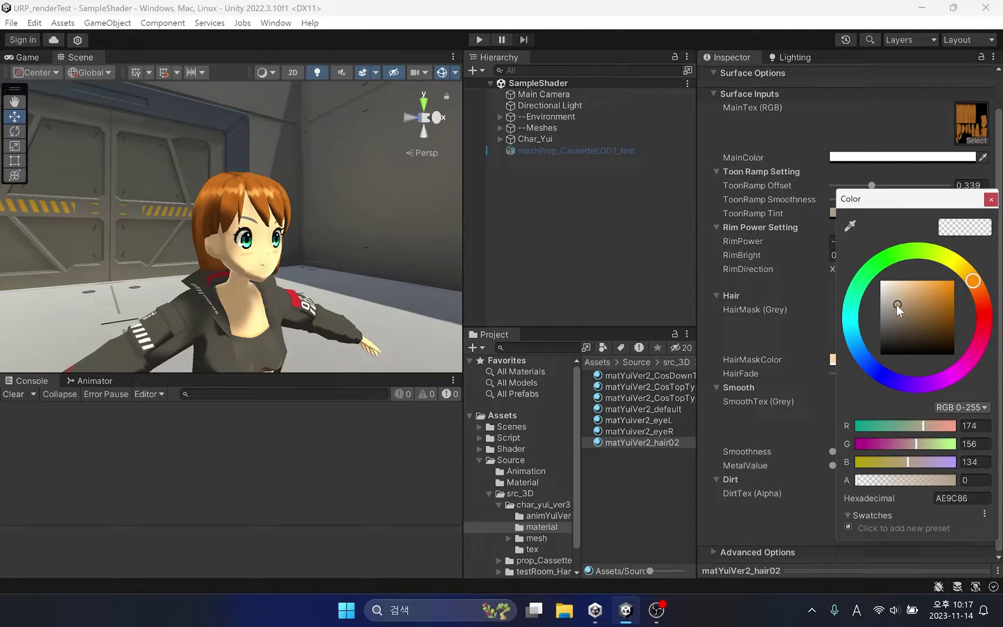
pyautogui.click(991, 199)
# Orbit the scene view around the character
pyautogui.keyDown('alt'); pyautogui.moveTo(344, 283); pyautogui.dragTo(318, 272); pyautogui.keyUp('alt')
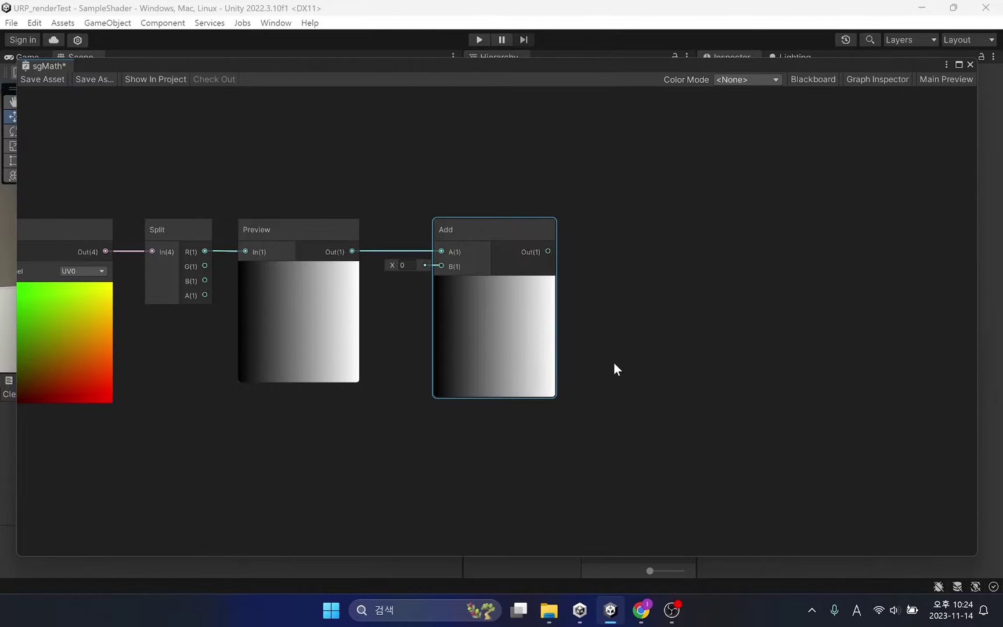
# Bring the GLSL Grapher page plotting x + 0.0 to the front
pyautogui.click(641, 610)
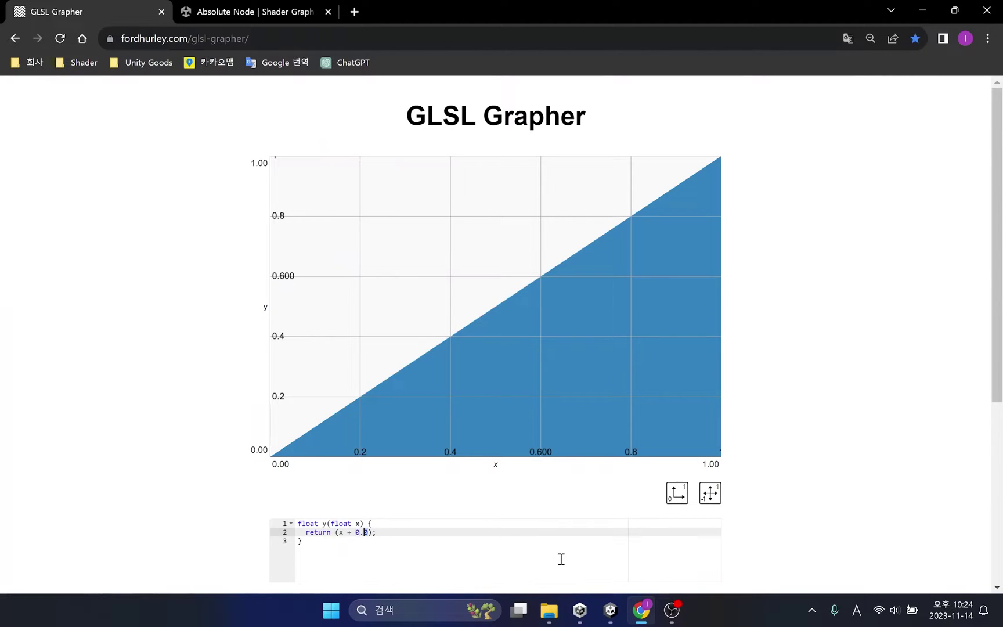
# Vary the constant in return (x + 0.0) from 0.1 to 0.5, ending at return (x - 0.3)
pyautogui.write('1')
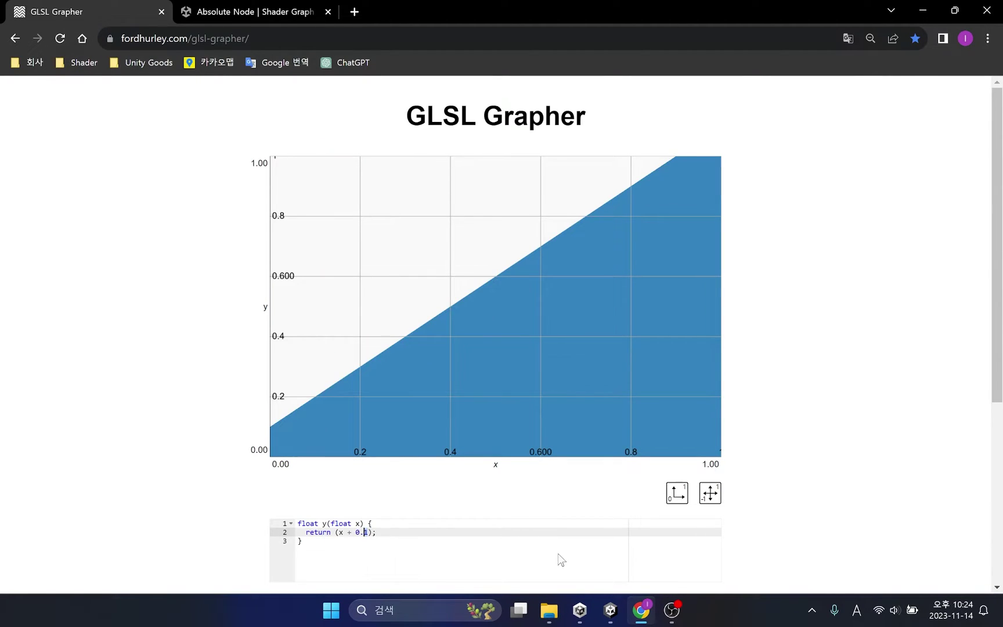
pyautogui.hotkey('shift', 'Left')
pyautogui.write('23')
pyautogui.hotkey('shift', 'Left')
pyautogui.write('4')
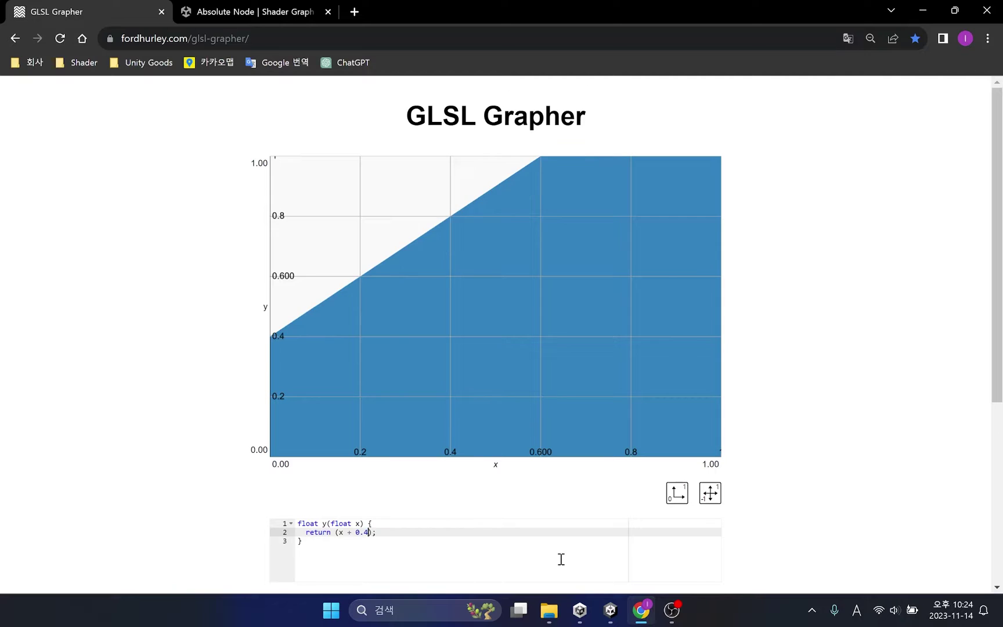
pyautogui.write('5')
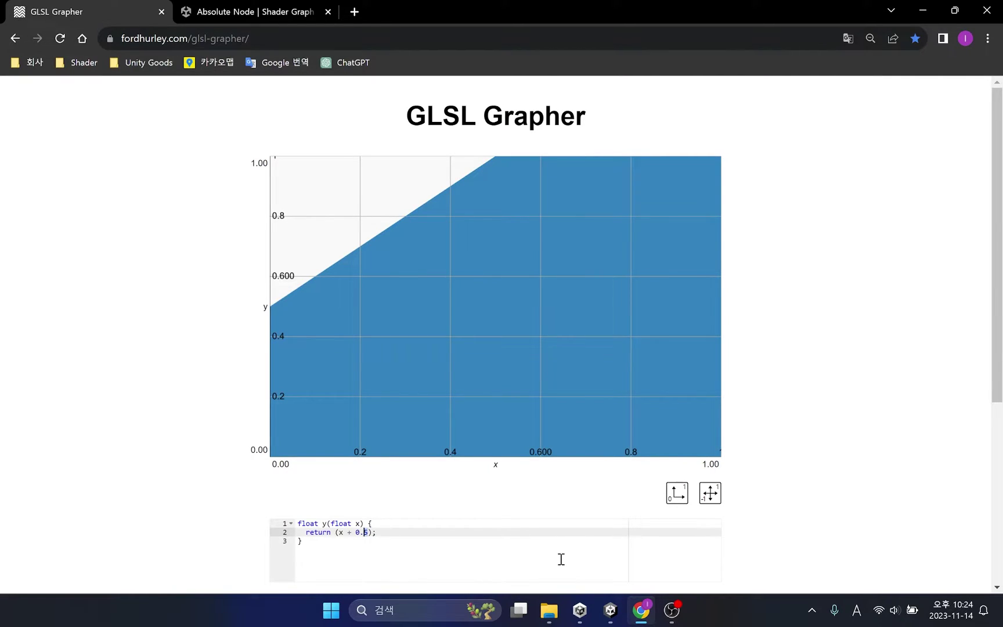
pyautogui.write('4')
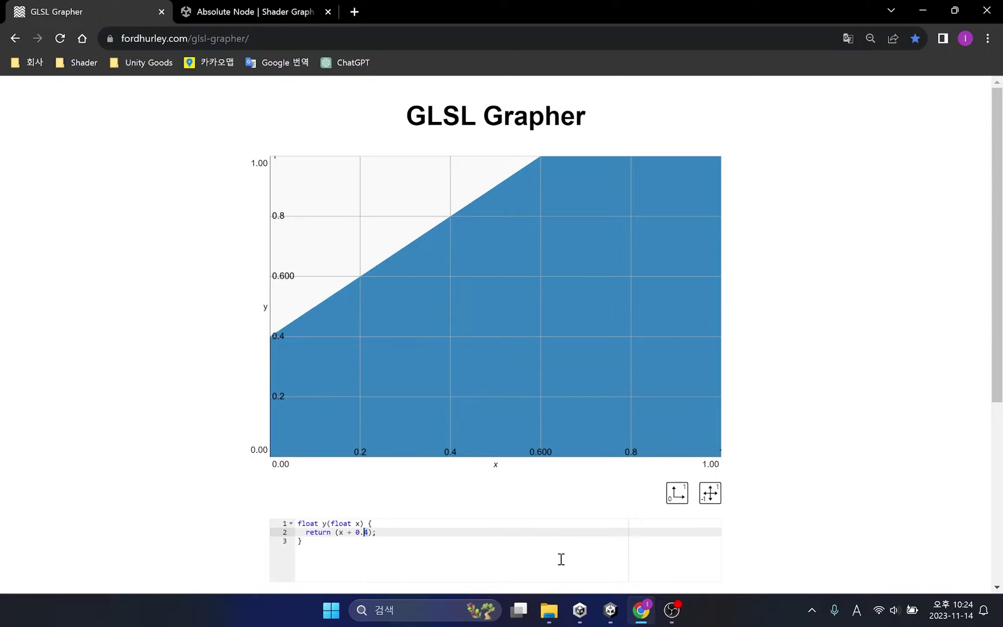
pyautogui.hotkey('shift', 'Left')
pyautogui.write('32')
pyautogui.hotkey('shift', 'Left')
pyautogui.write('1')
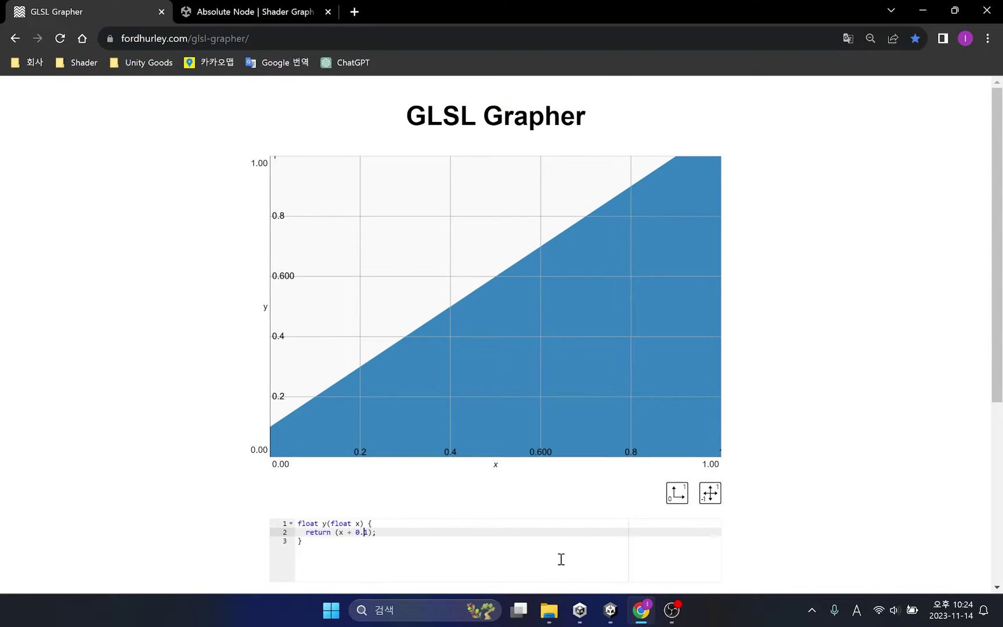
pyautogui.write('-')
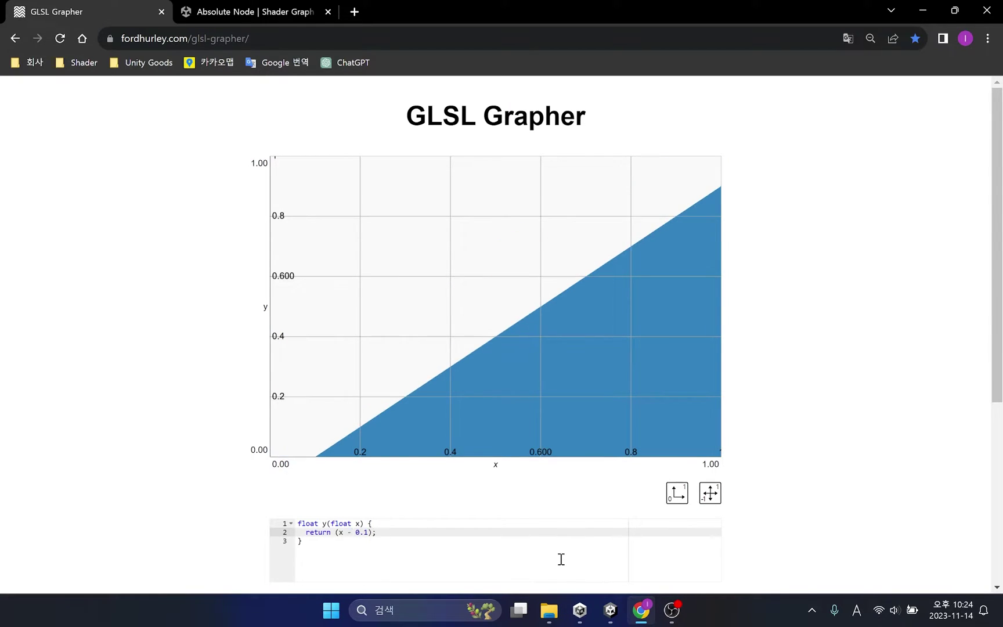
pyautogui.write('2')
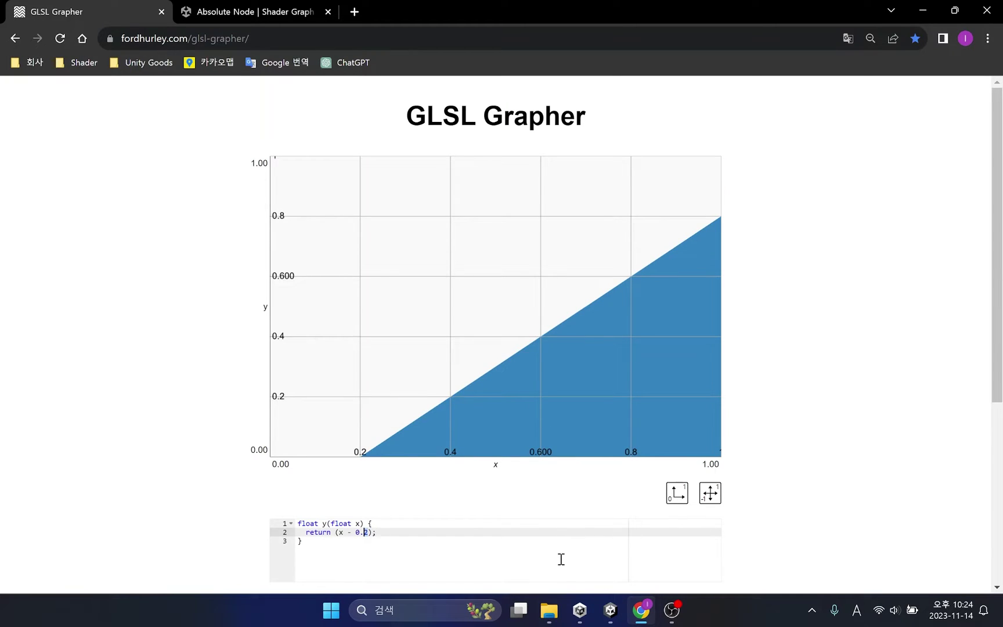
pyautogui.write('3')
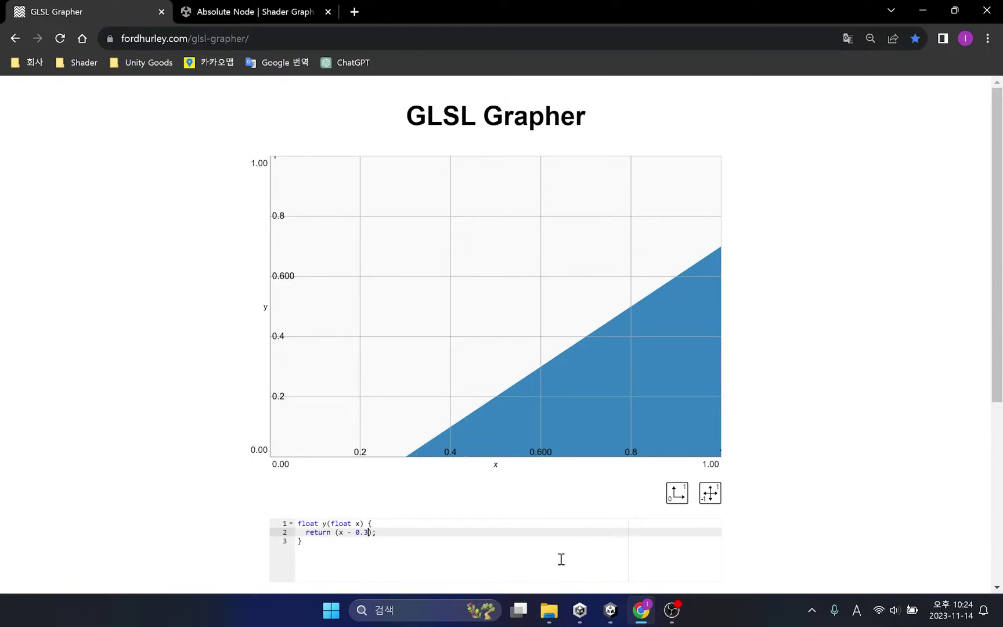
# Back in Shader Graph, scrub the Add node's B field down to -1.2 and back toward 0
pyautogui.click(915, 13)
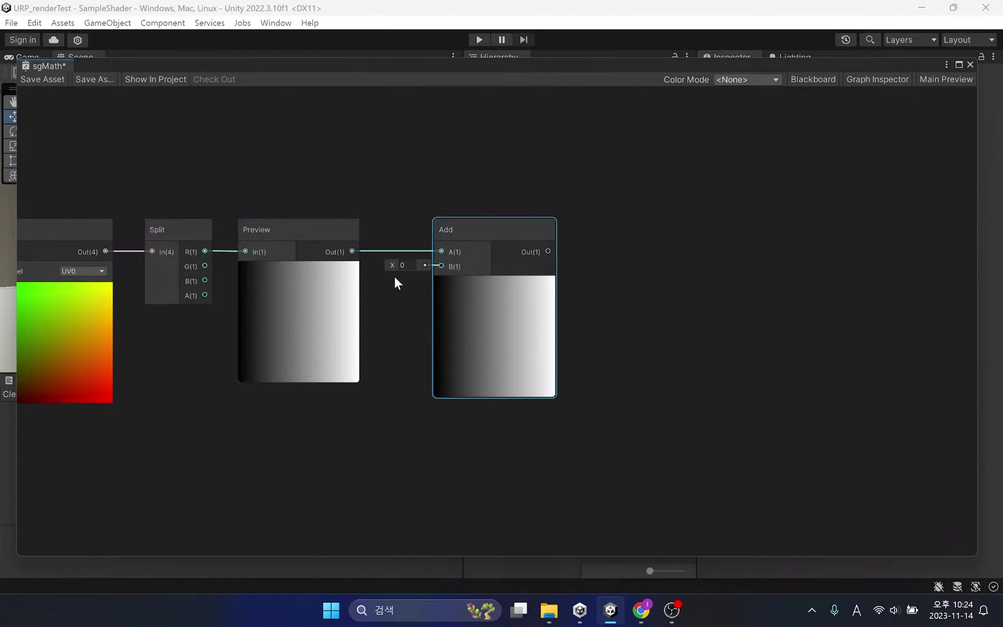
pyautogui.moveTo(393, 266); pyautogui.dragTo(358, 274)
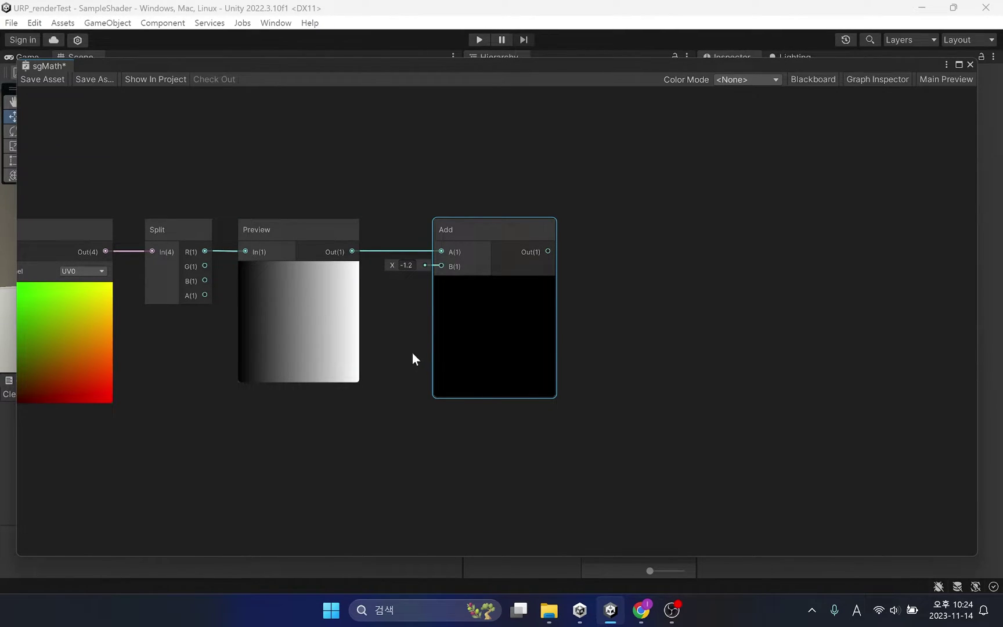
pyautogui.moveTo(391, 265); pyautogui.dragTo(430, 268)
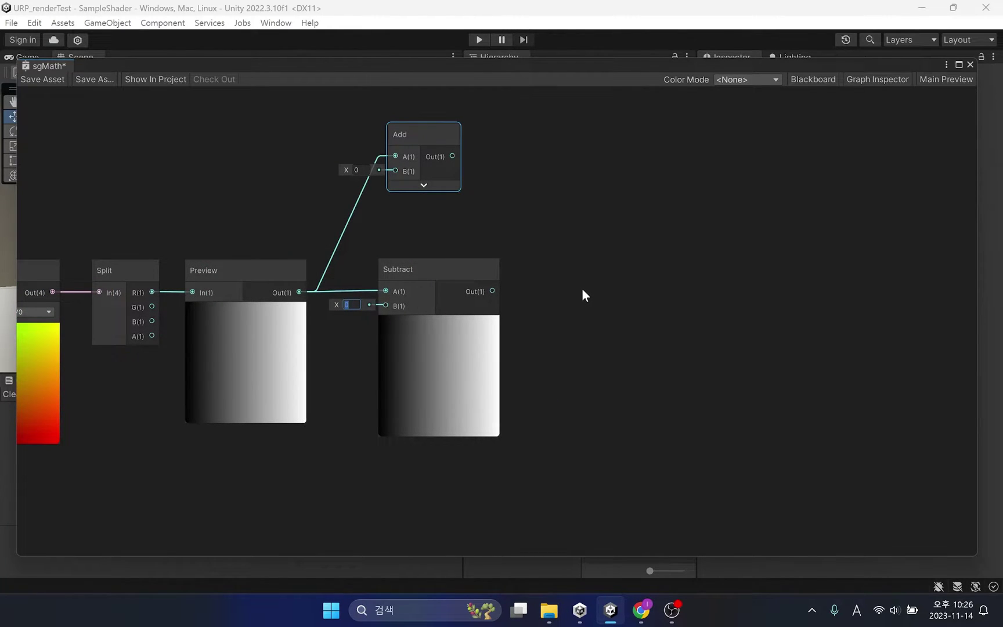
# Set the Subtract node's B value to 0.5
pyautogui.moveTo(337, 305)
pyautogui.mouseDown()
pyautogui.moveTo(349, 303)
pyautogui.moveTo(337, 308)
pyautogui.moveTo(354, 310)
pyautogui.moveTo(344, 313)
pyautogui.mouseUp()
pyautogui.click(345, 305)
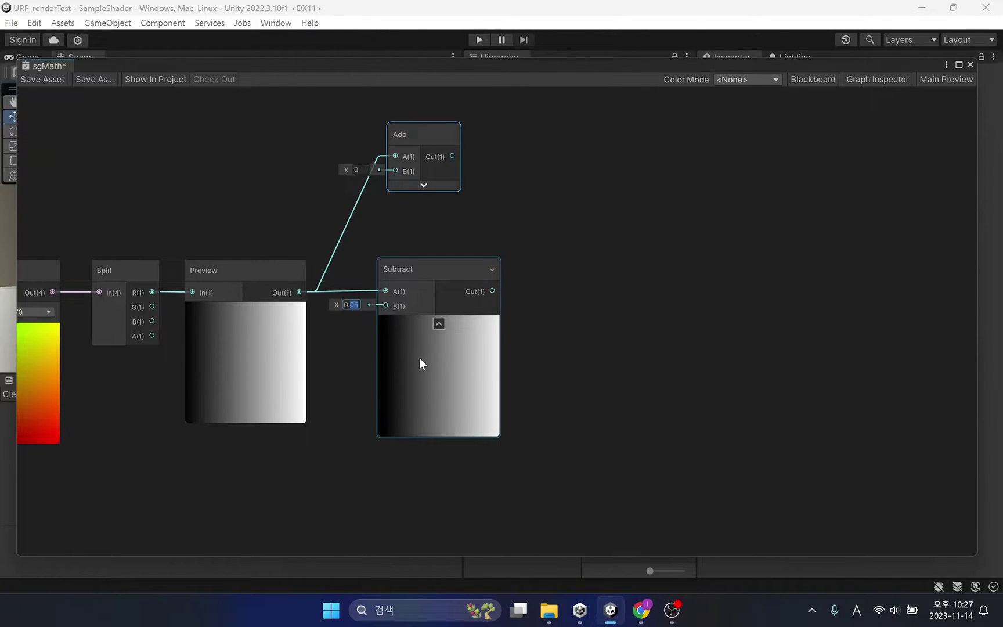
pyautogui.write('0.5')
pyautogui.click(410, 187)
# Wire Subtract's output into Add's B input and lower Subtract's B to 0.43
pyautogui.click(424, 185)
pyautogui.moveTo(462, 134); pyautogui.dragTo(447, 228)
pyautogui.moveTo(557, 403); pyautogui.dragTo(565, 356, button='middle')
pyautogui.moveTo(499, 382); pyautogui.dragTo(388, 193)
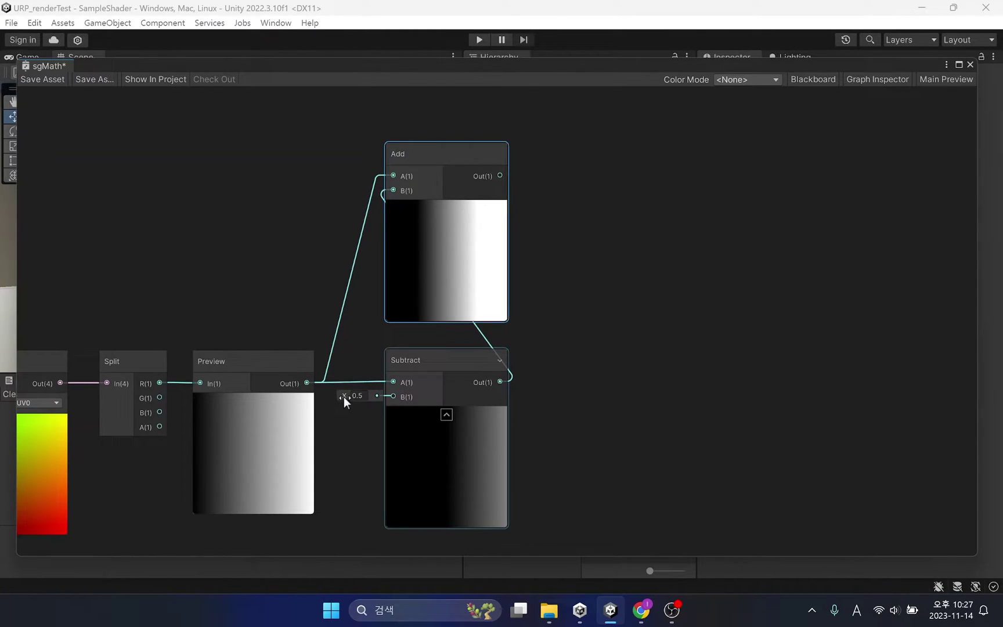
pyautogui.moveTo(344, 397)
pyautogui.mouseDown()
pyautogui.moveTo(338, 407)
pyautogui.moveTo(353, 410)
pyautogui.mouseUp()
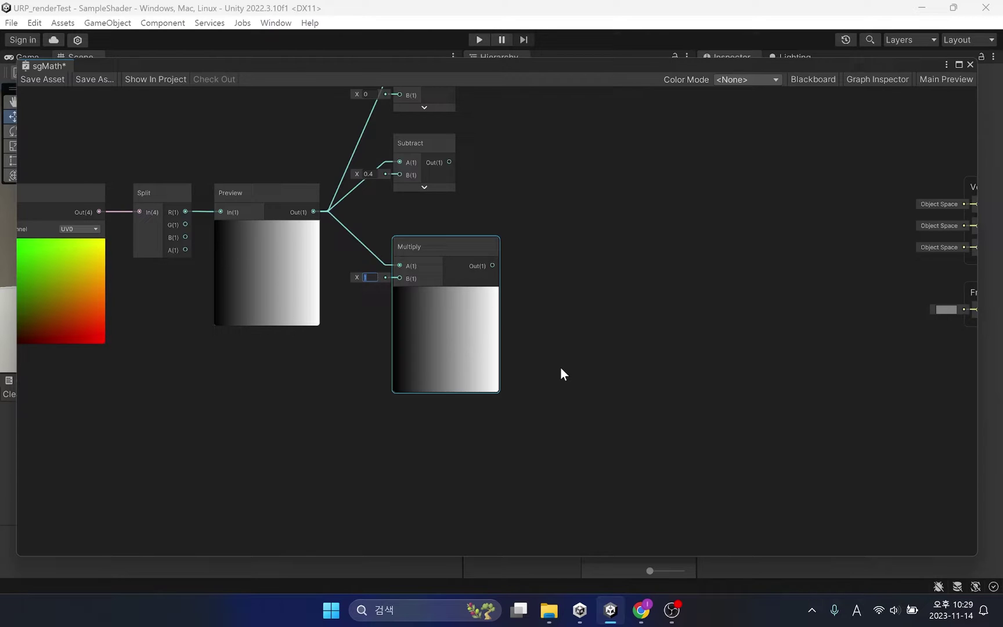
# Bring GLSL Grapher forward to plot return (x * 1.0)
pyautogui.click(641, 609)
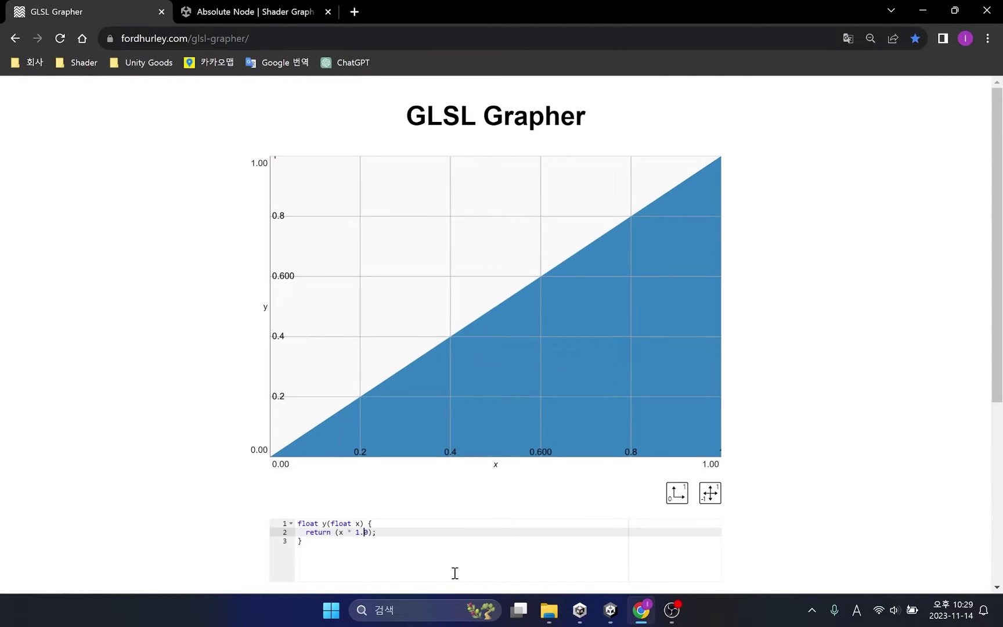
# Step the multiplier in return (x * …) up through 1.7 and 1.9 to 2.0
pyautogui.press('BackSpace')
pyautogui.write('1')
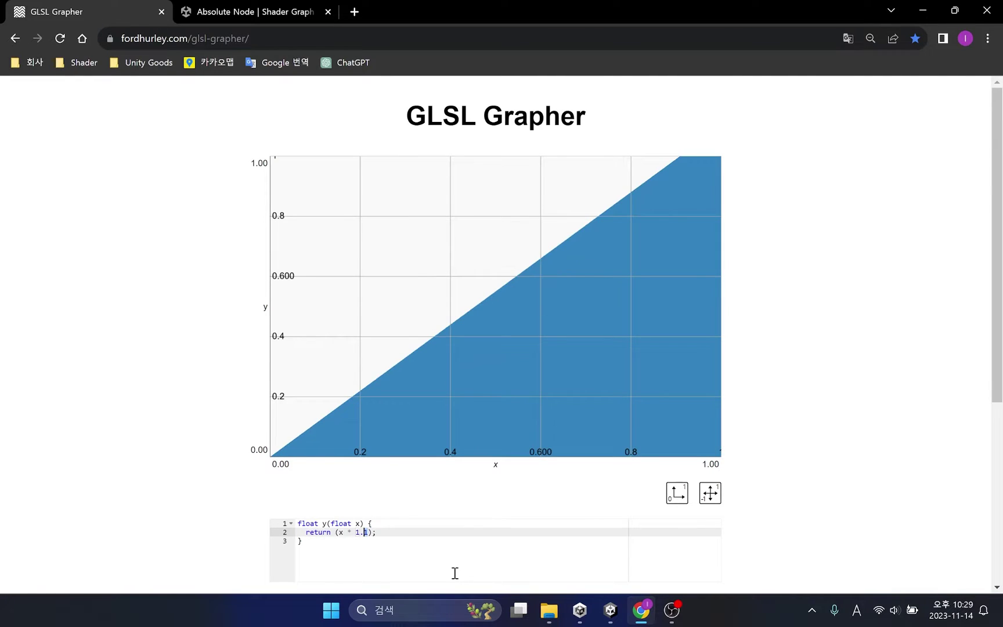
pyautogui.press('BackSpace')
pyautogui.write('2')
pyautogui.press('BackSpace')
pyautogui.write('3')
pyautogui.press('BackSpace')
pyautogui.write('4')
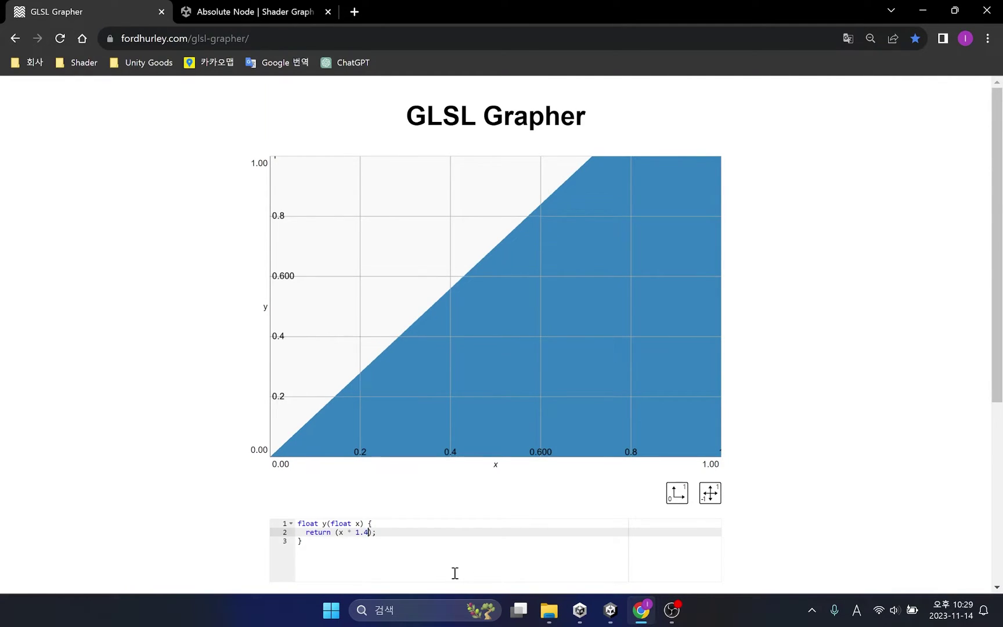
pyautogui.press('BackSpace')
pyautogui.write('5')
pyautogui.press('BackSpace')
pyautogui.write('6')
pyautogui.press('BackSpace')
pyautogui.write('7')
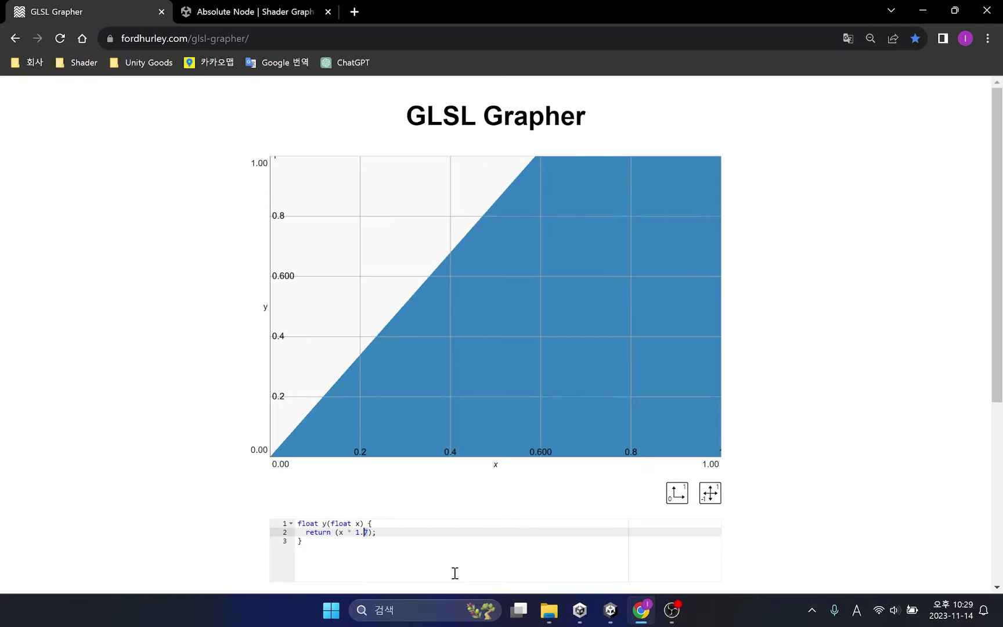
pyautogui.press('BackSpace')
pyautogui.write('8')
pyautogui.press('BackSpace')
pyautogui.write('9')
pyautogui.write('2')
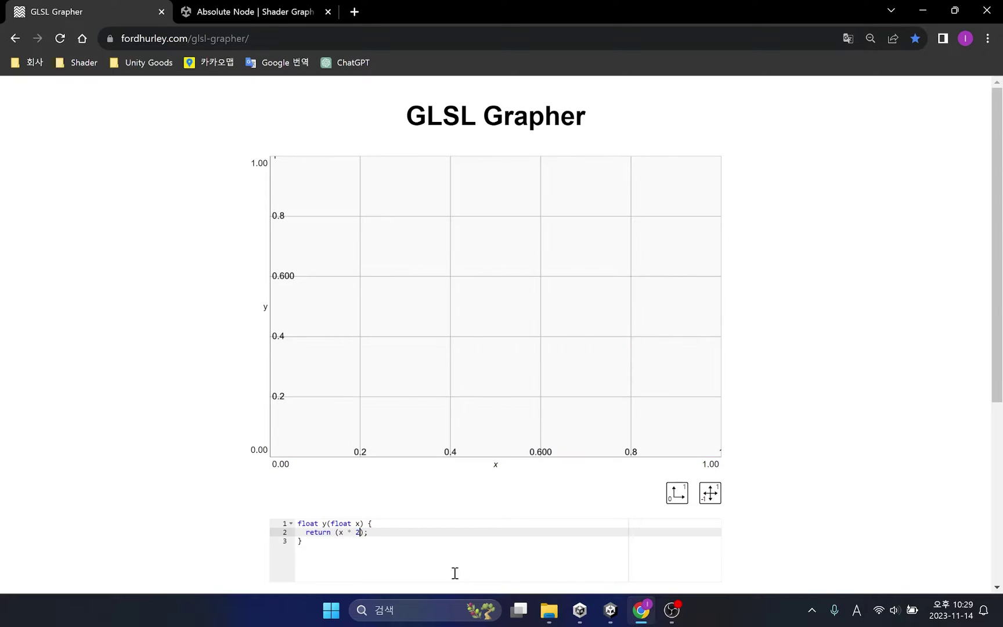
pyautogui.write('.0')
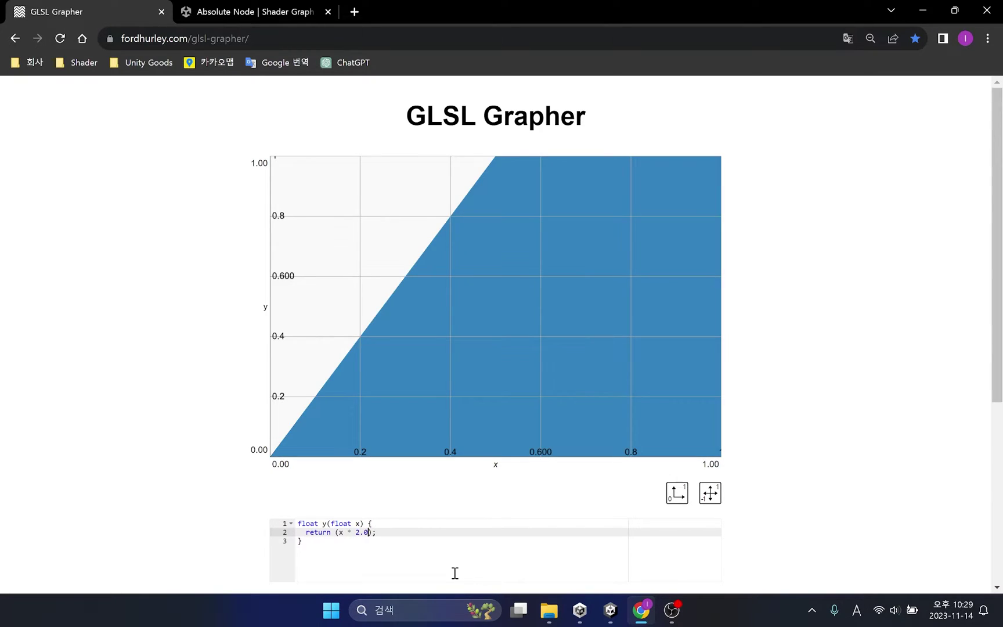
# Lower the multiplier to 0.5, 0.4, then 0.3 and pan to show negative values
pyautogui.press('Down')
pyautogui.press('Up')
pyautogui.write('0')
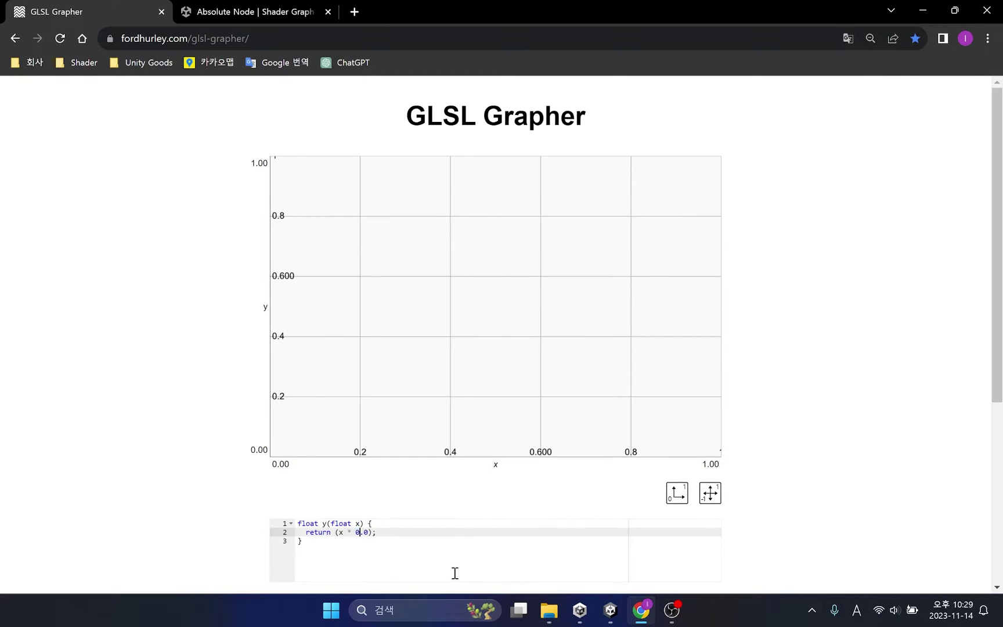
pyautogui.press('BackSpace')
pyautogui.write('5')
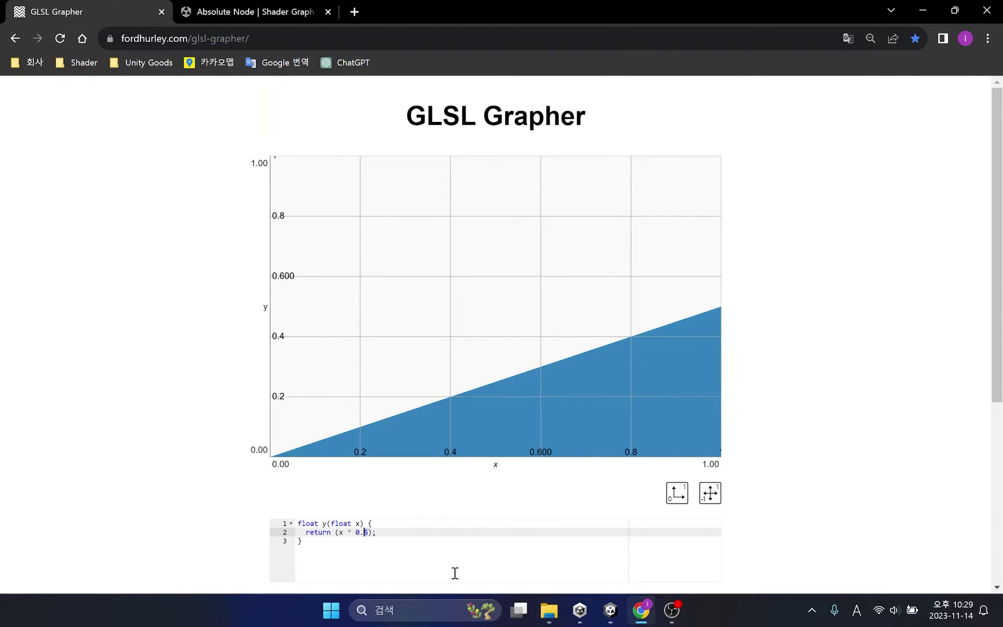
pyautogui.press('BackSpace')
pyautogui.write('4')
pyautogui.press('BackSpace')
pyautogui.write('3')
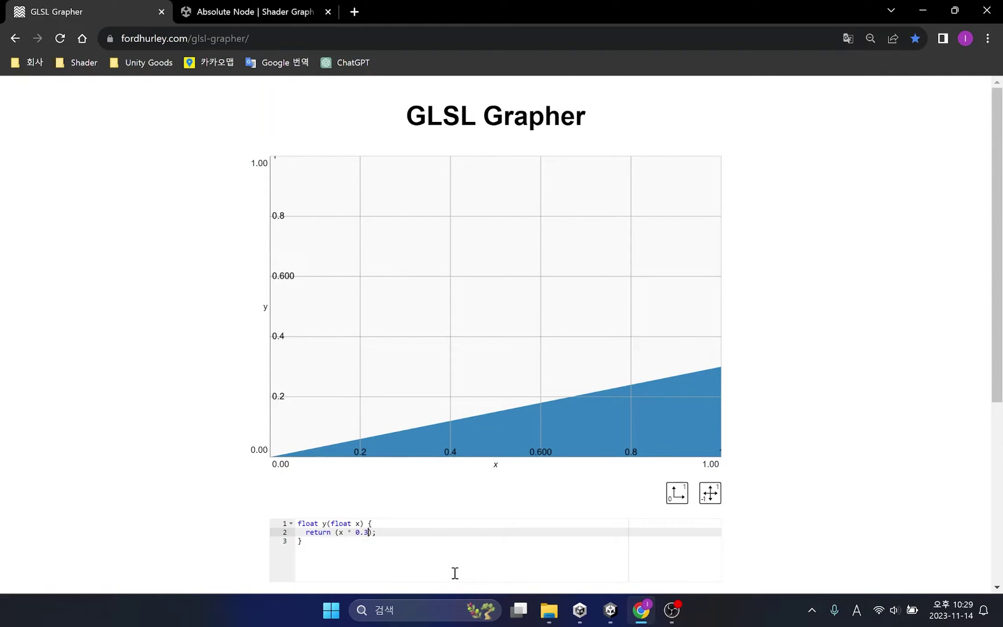
pyautogui.moveTo(478, 393); pyautogui.dragTo(601, 323)
# Reset the plot to 0–1, then scrub Multiply's B to brighten and darken the gradient
pyautogui.click(677, 499)
pyautogui.click(611, 609)
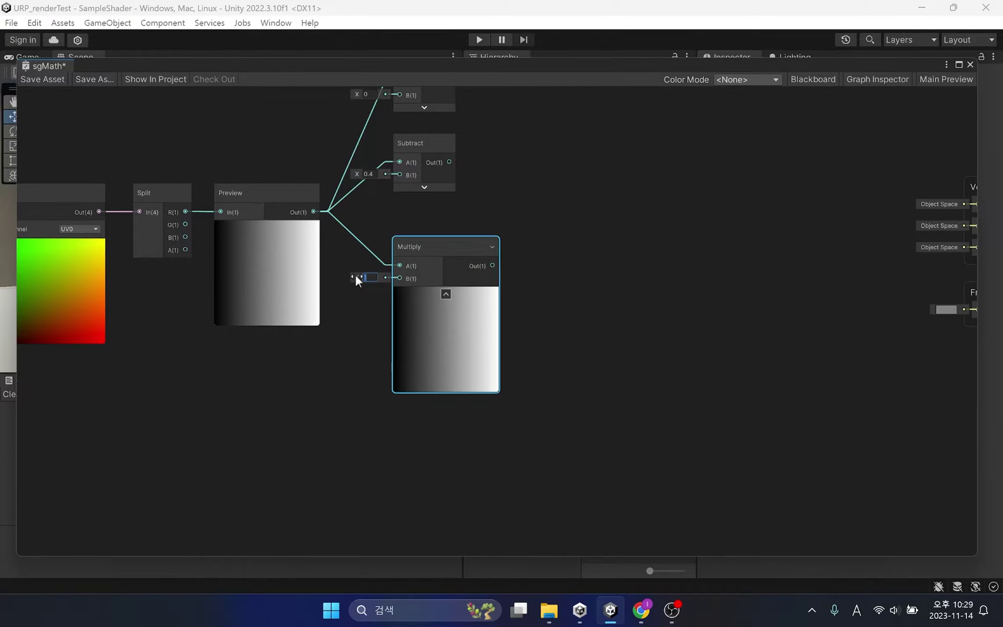
pyautogui.moveTo(355, 277); pyautogui.dragTo(412, 280)
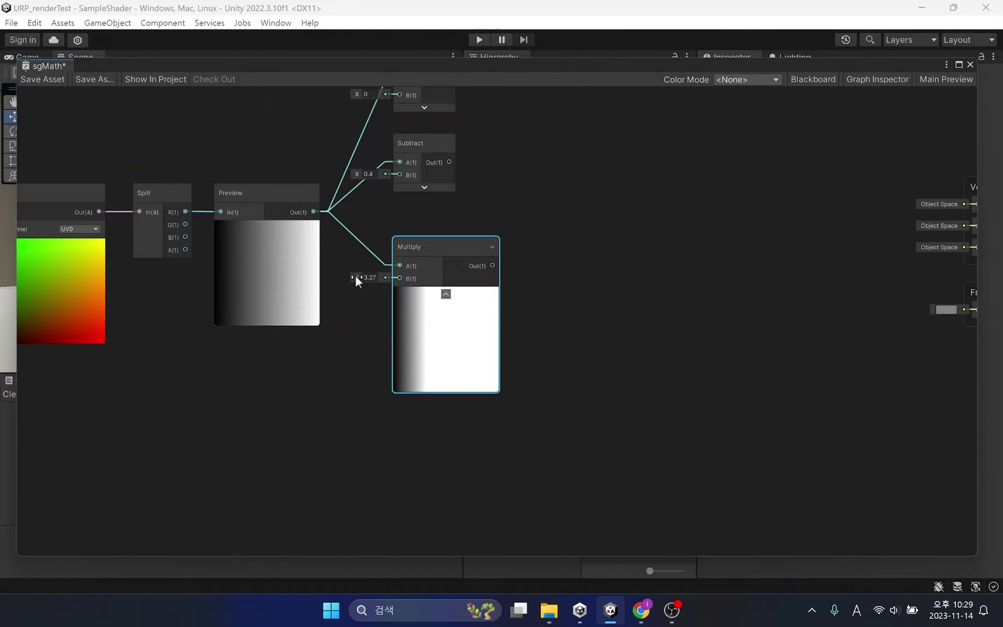
pyautogui.moveTo(356, 277); pyautogui.dragTo(401, 287)
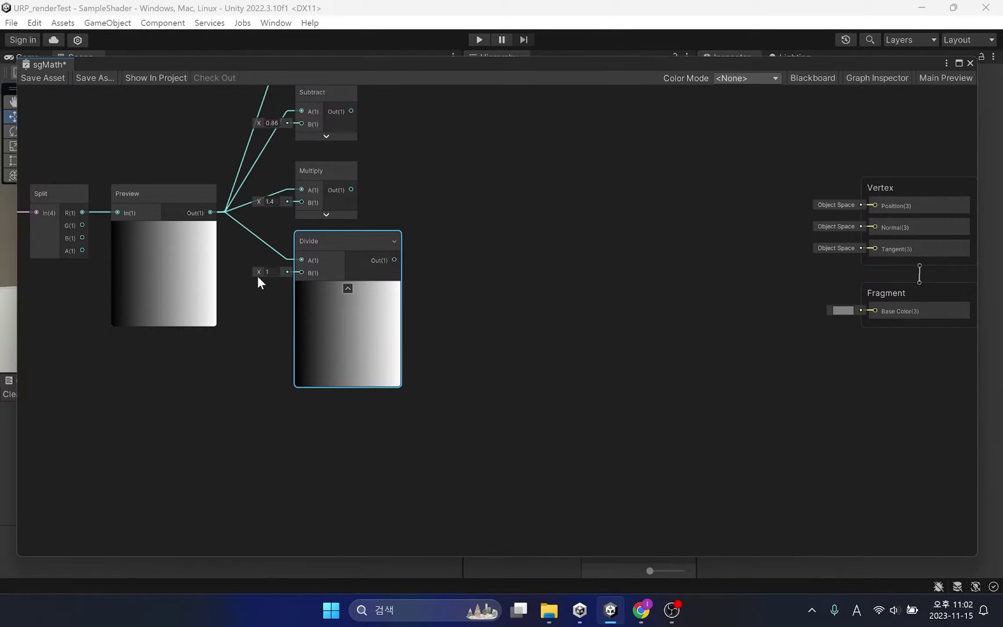
# Vary the Divide node's B divisor through 0.82, 0.5 and 0.2, ending at 0
pyautogui.moveTo(257, 272); pyautogui.dragTo(316, 282)
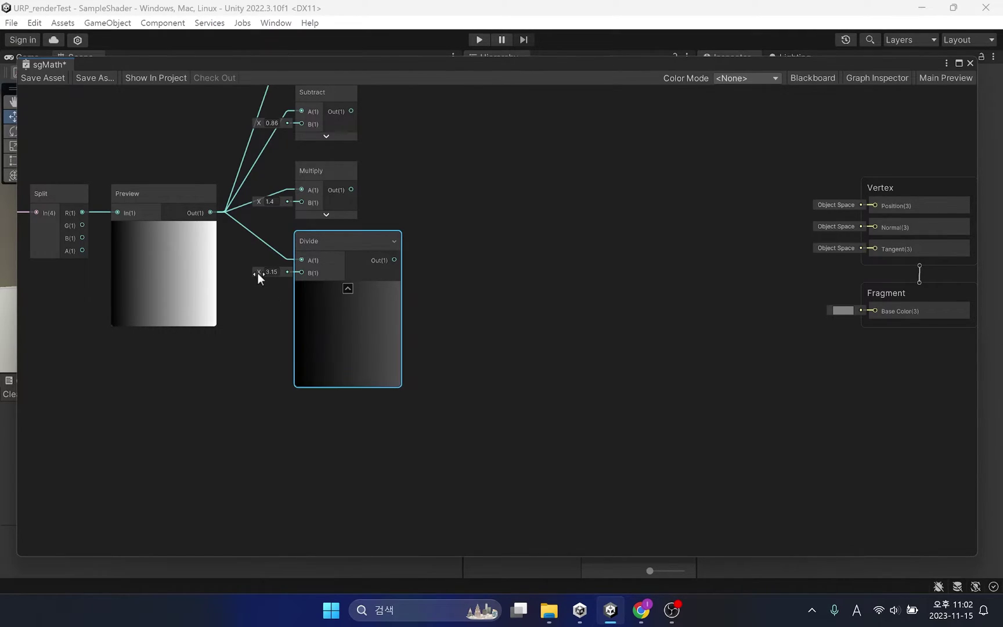
pyautogui.moveTo(258, 274); pyautogui.dragTo(233, 281)
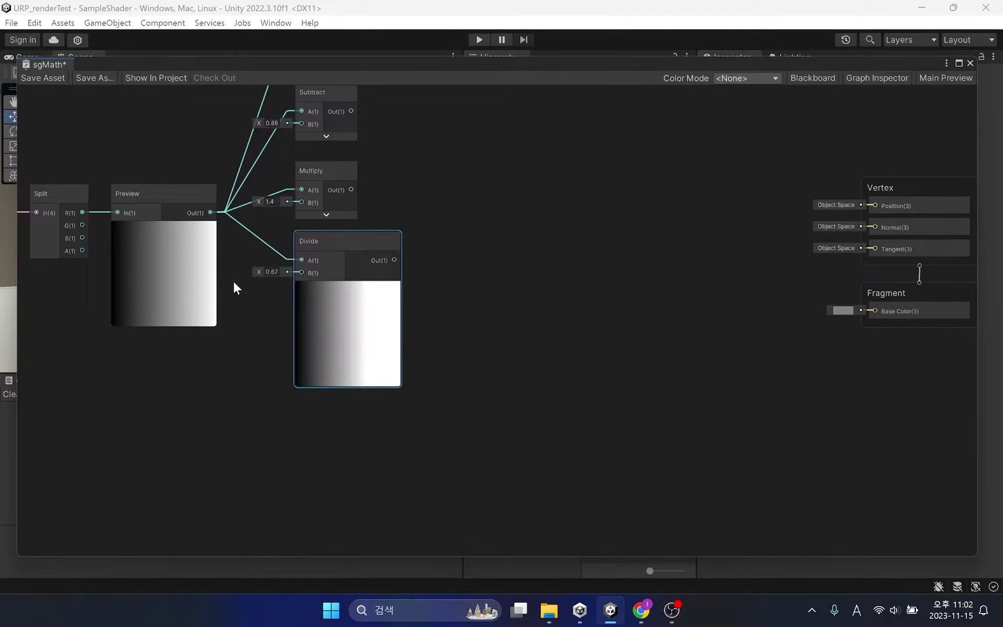
pyautogui.click(276, 272)
pyautogui.press('Right')
pyautogui.press('BackSpace')
pyautogui.press('BackSpace')
pyautogui.write('5')
pyautogui.press('BackSpace')
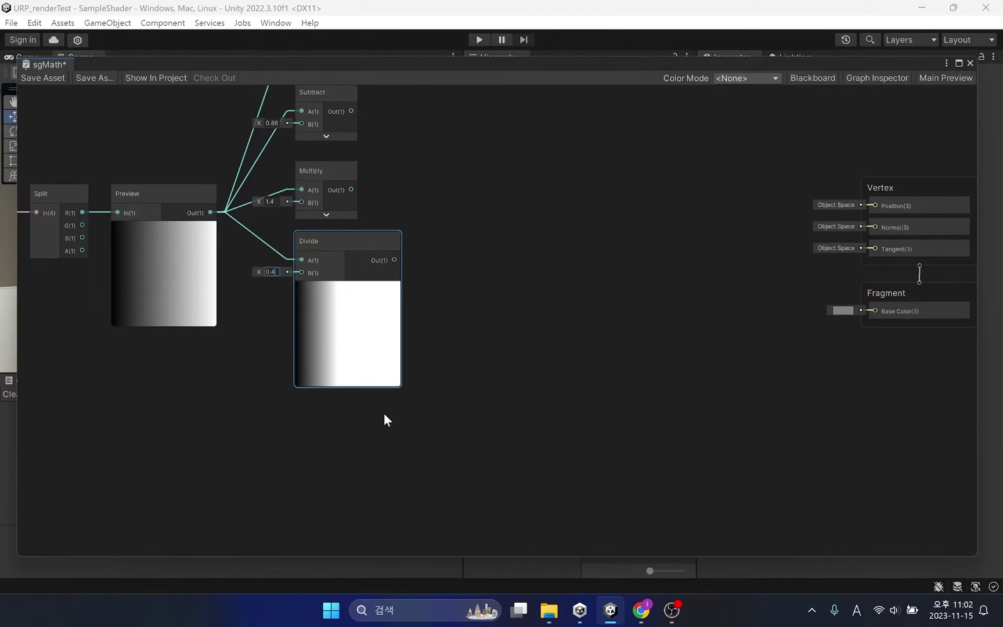
pyautogui.write('2')
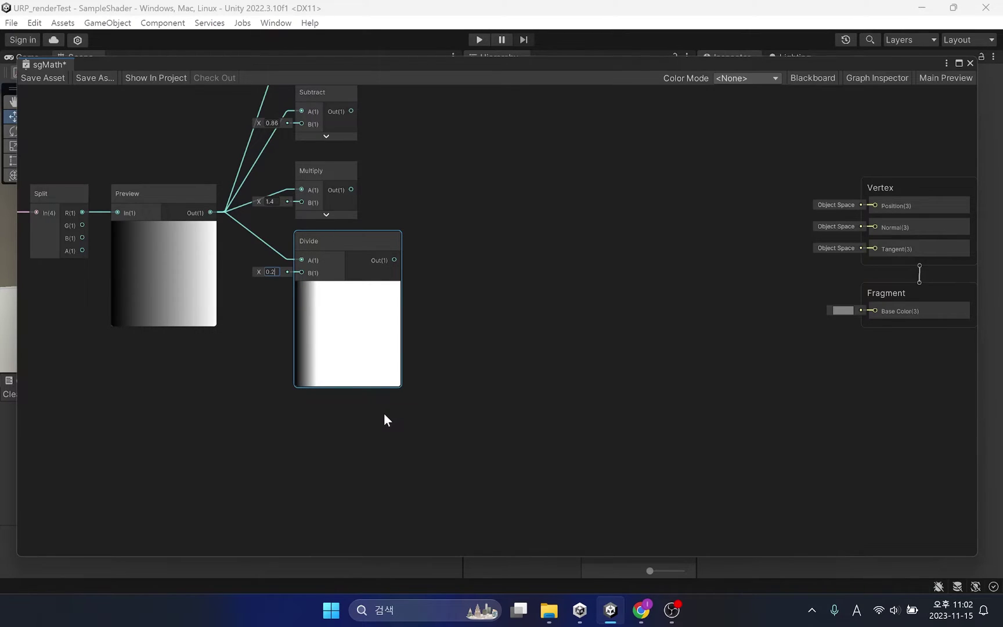
pyautogui.hotkey('shift', 'Left')
pyautogui.press('BackSpace')
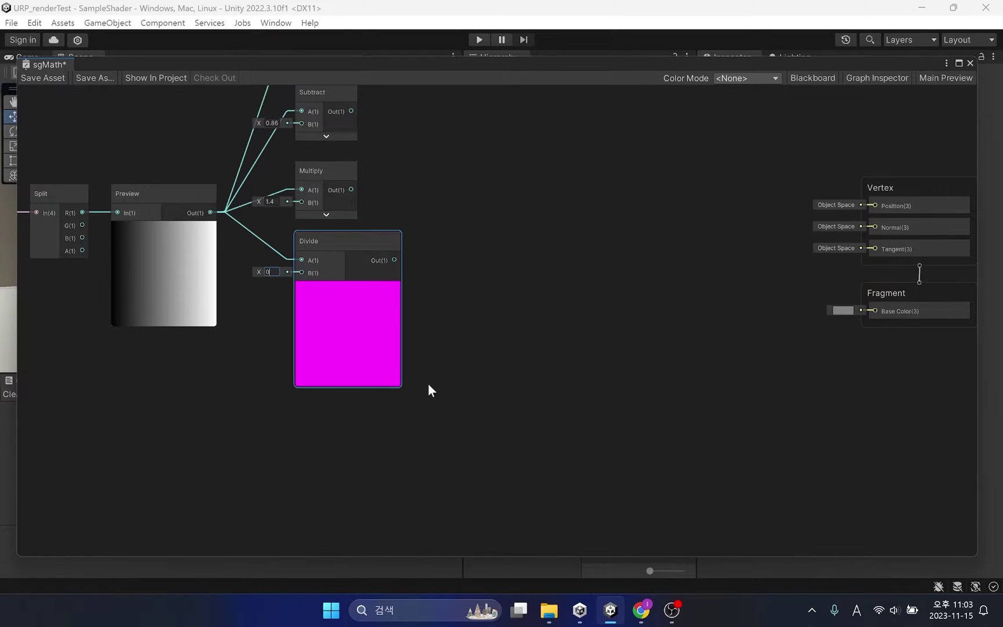
pyautogui.click(464, 291)
pyautogui.press('space')
pyautogui.write('div')
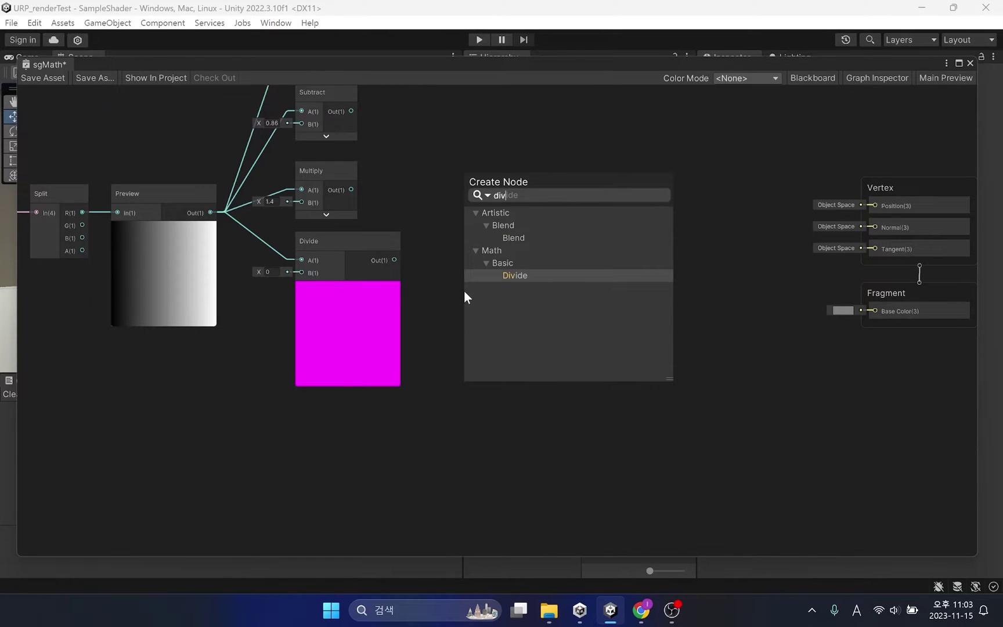
pyautogui.press('Return')
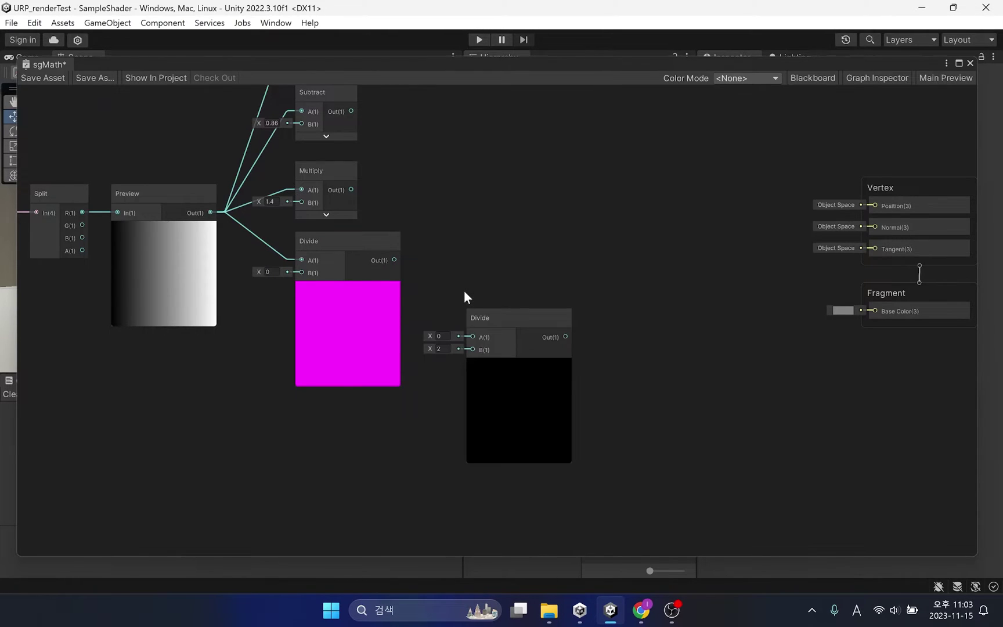
pyautogui.moveTo(502, 322); pyautogui.dragTo(497, 246)
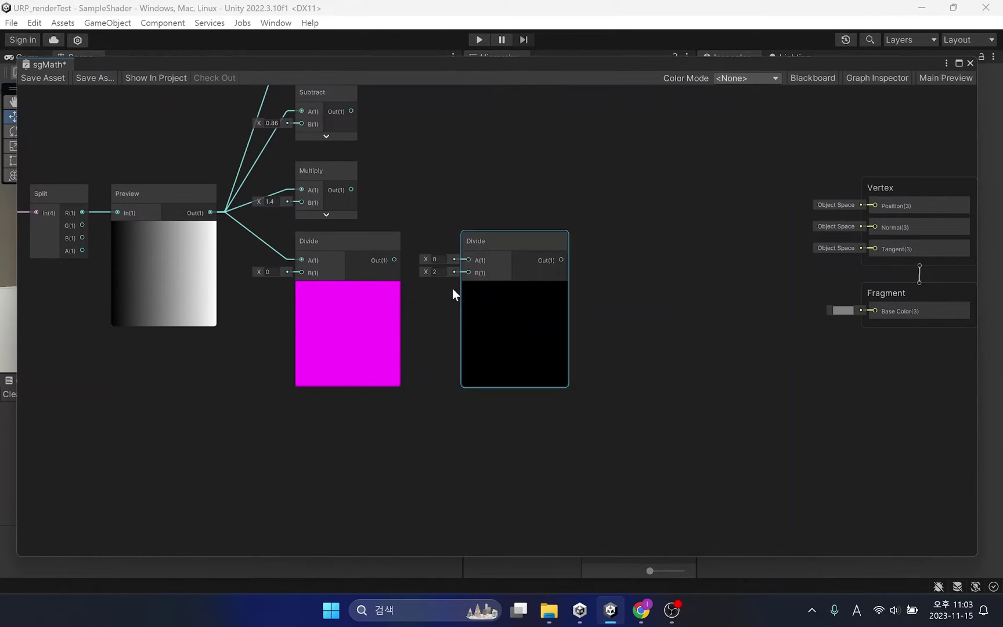
pyautogui.moveTo(394, 261); pyautogui.dragTo(460, 259)
pyautogui.click(438, 272)
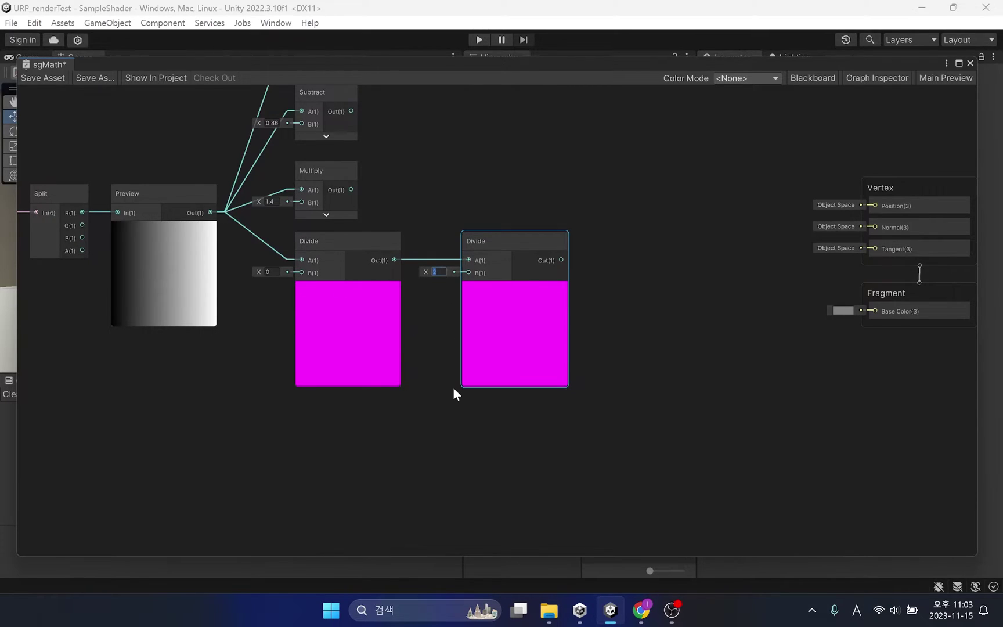
pyautogui.write('0')
pyautogui.click(503, 239)
pyautogui.press('Delete')
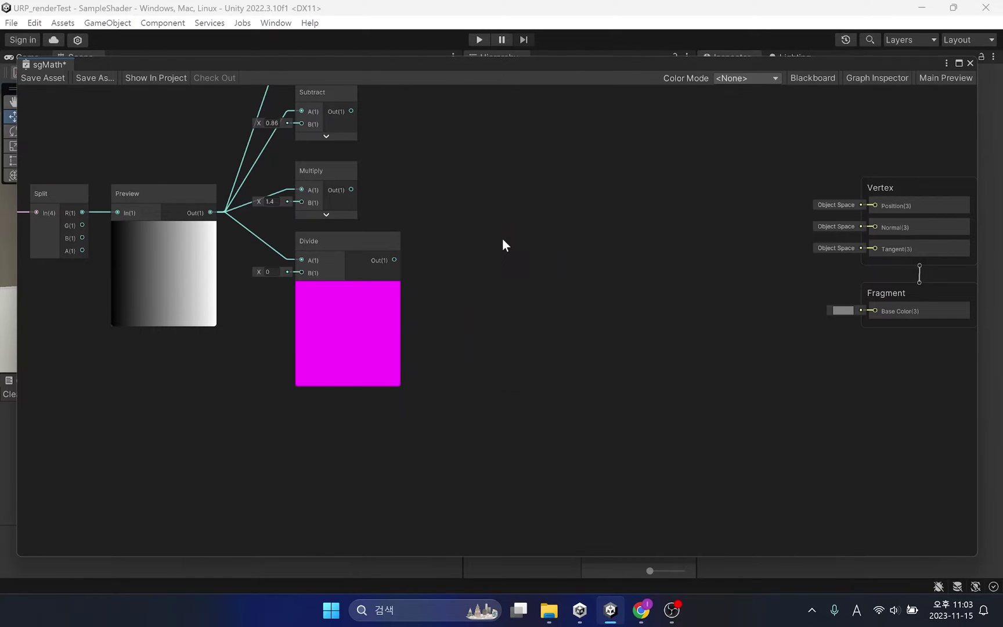
# Select the first Divide node's B divisor field for editing
pyautogui.click(268, 271)
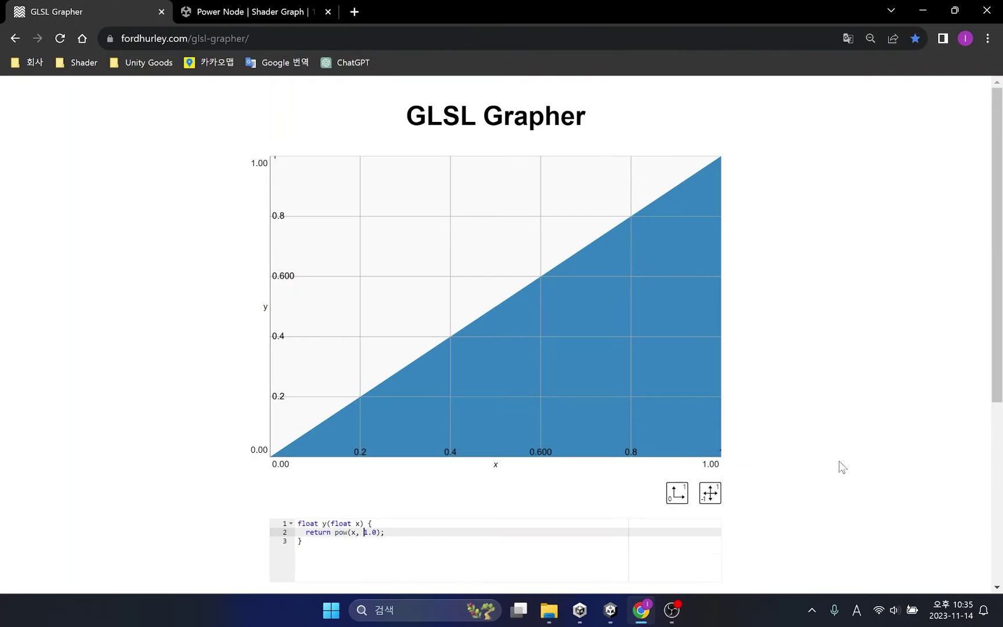
# Raise the pow exponent from 1.0 through 1.2, 1.4, 1.6 and 1.8 to 2
pyautogui.press('Right')
pyautogui.press('Right')
pyautogui.press('Right')
pyautogui.press('BackSpace')
pyautogui.write('2')
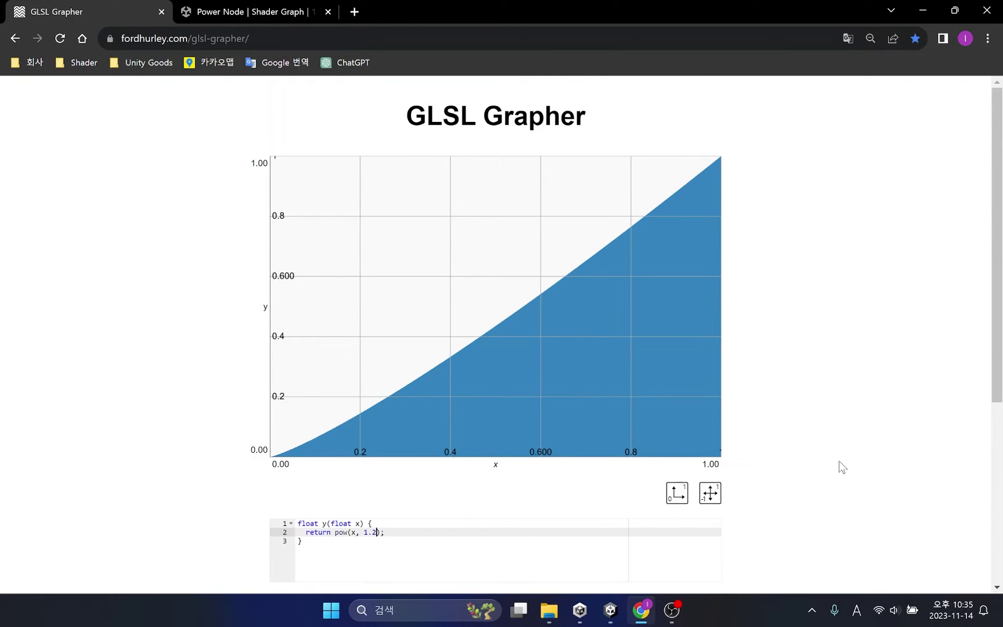
pyautogui.press('BackSpace')
pyautogui.write('4')
pyautogui.press('Delete')
pyautogui.write('6')
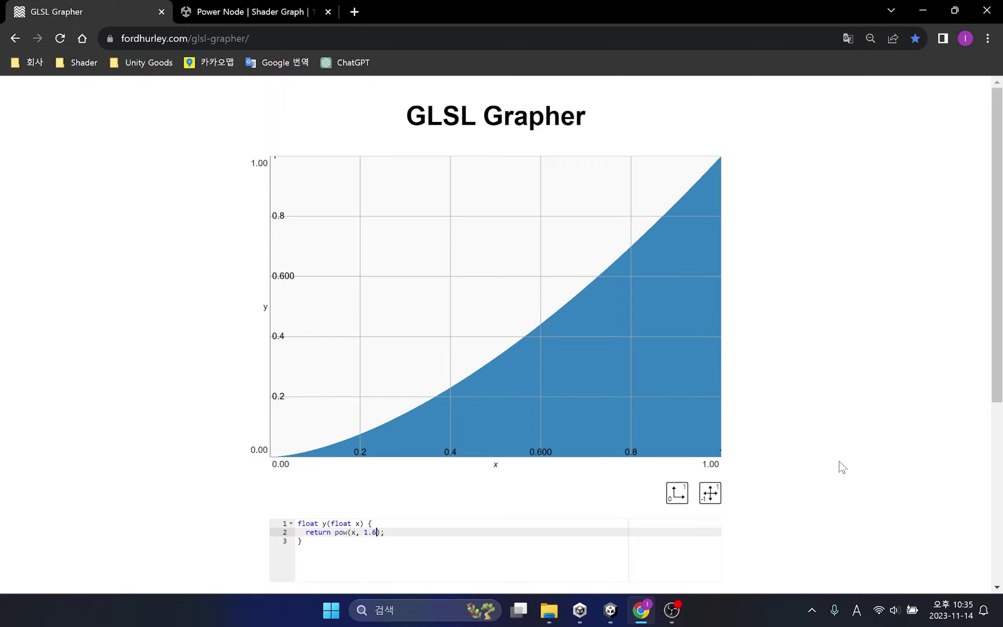
pyautogui.press('BackSpace')
pyautogui.write('8')
pyautogui.hotkey('shift', 'Left')
pyautogui.hotkey('shift', 'Left')
pyautogui.hotkey('shift', 'Left')
pyautogui.write('2.')
# Change the pow exponent to 0.2, then 0.3 and 0.4, ending at 0.5
pyautogui.press('BackSpace')
pyautogui.press('BackSpace')
pyautogui.write('0.2')
pyautogui.press('BackSpace')
pyautogui.write('3')
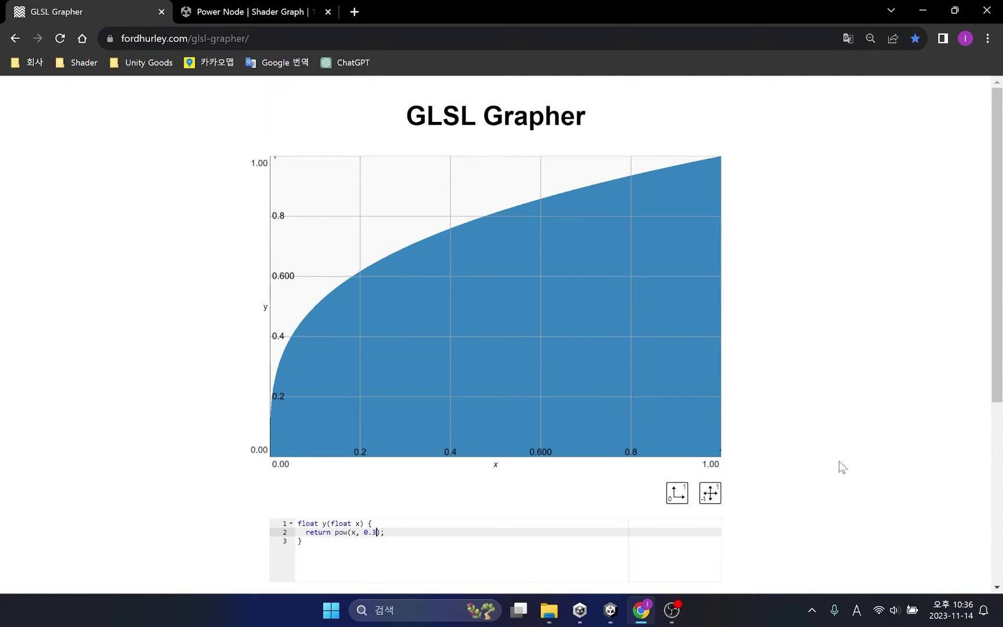
pyautogui.press('BackSpace')
pyautogui.write('4')
pyautogui.press('BackSpace')
pyautogui.write('5')
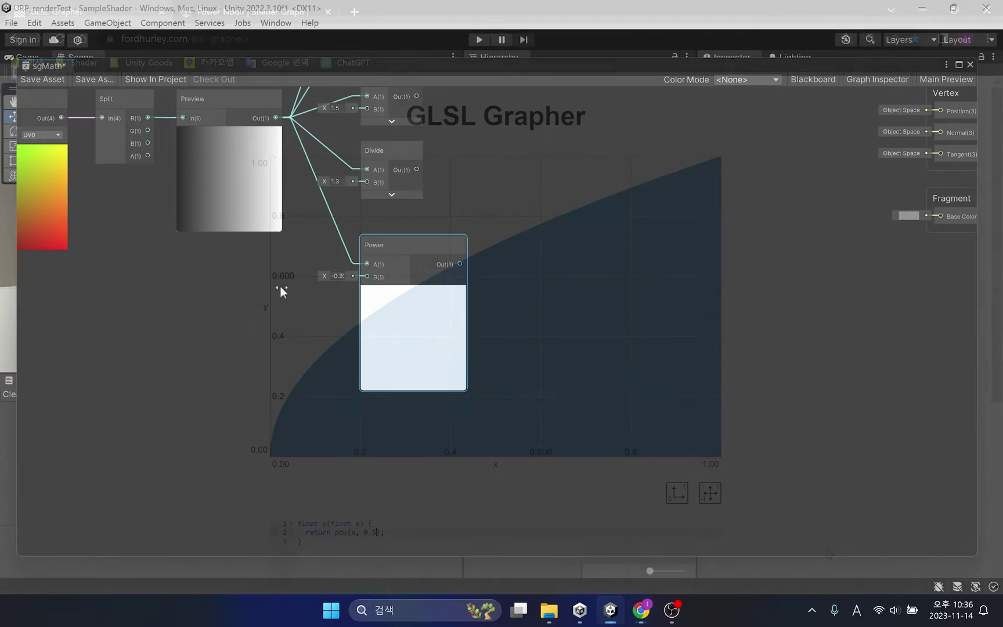
# Scrub the Power node's exponent down to 0.82, up to 1.34, then back to 1.28
pyautogui.moveTo(280, 286); pyautogui.dragTo(309, 293)
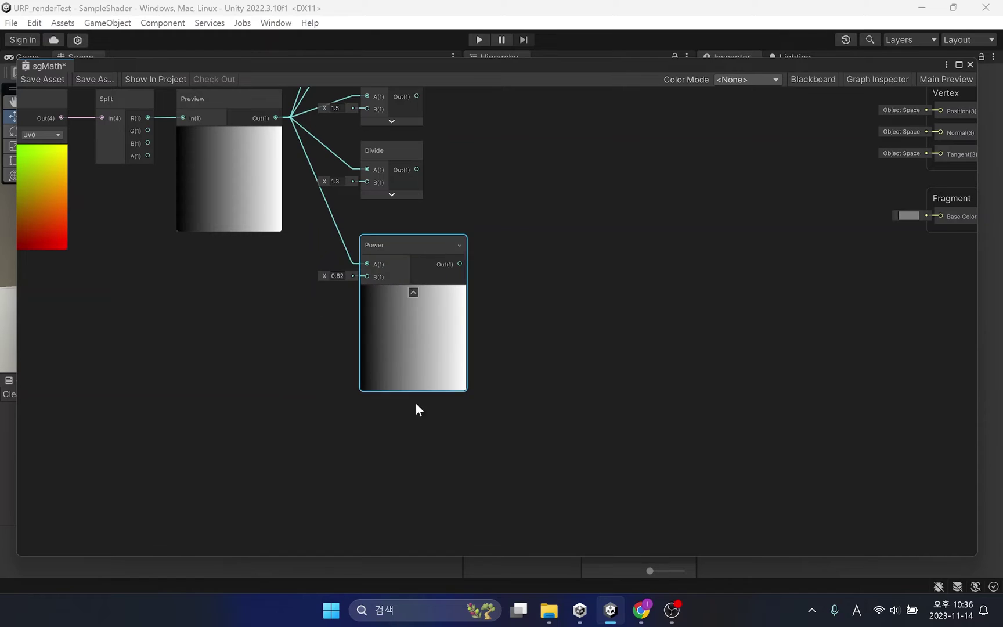
pyautogui.moveTo(404, 286)
pyautogui.moveTo(323, 278); pyautogui.dragTo(362, 283)
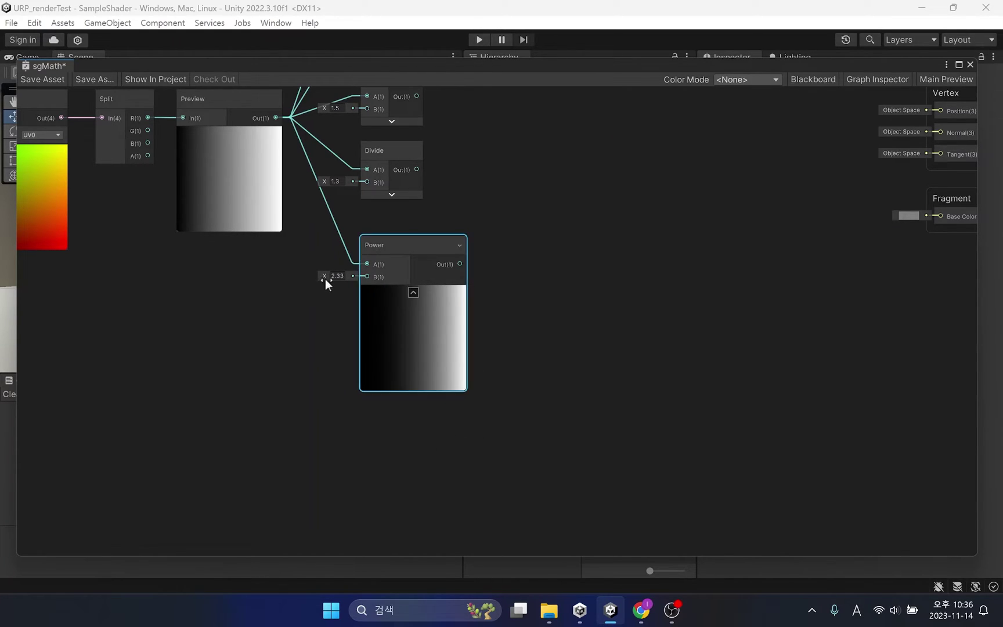
pyautogui.moveTo(326, 279); pyautogui.dragTo(313, 283)
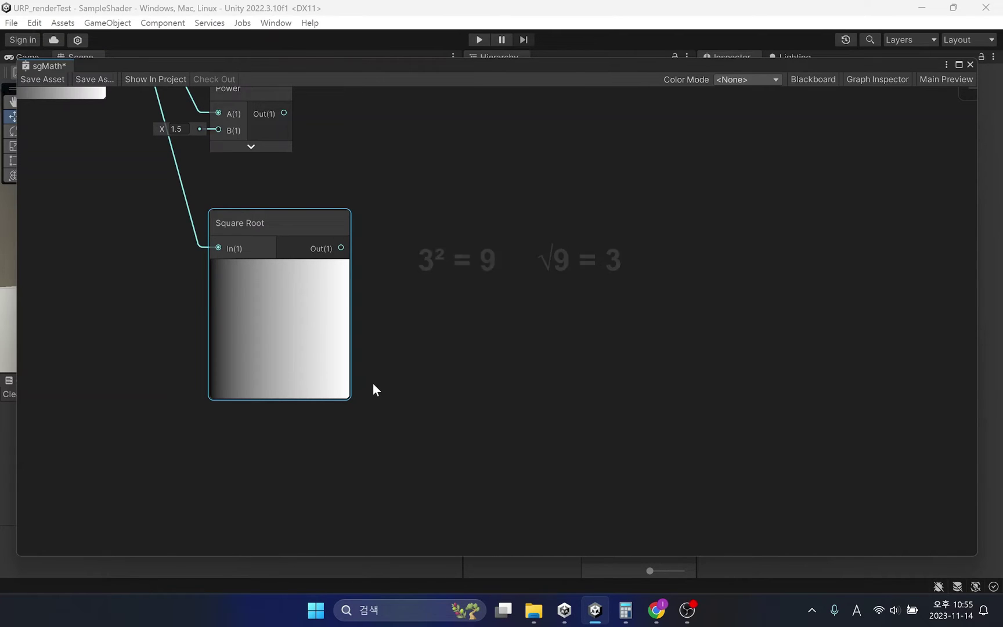
# Compute √25 = 5 and confirm 5 × 5 = 25 in Calculator
pyautogui.click(625, 610)
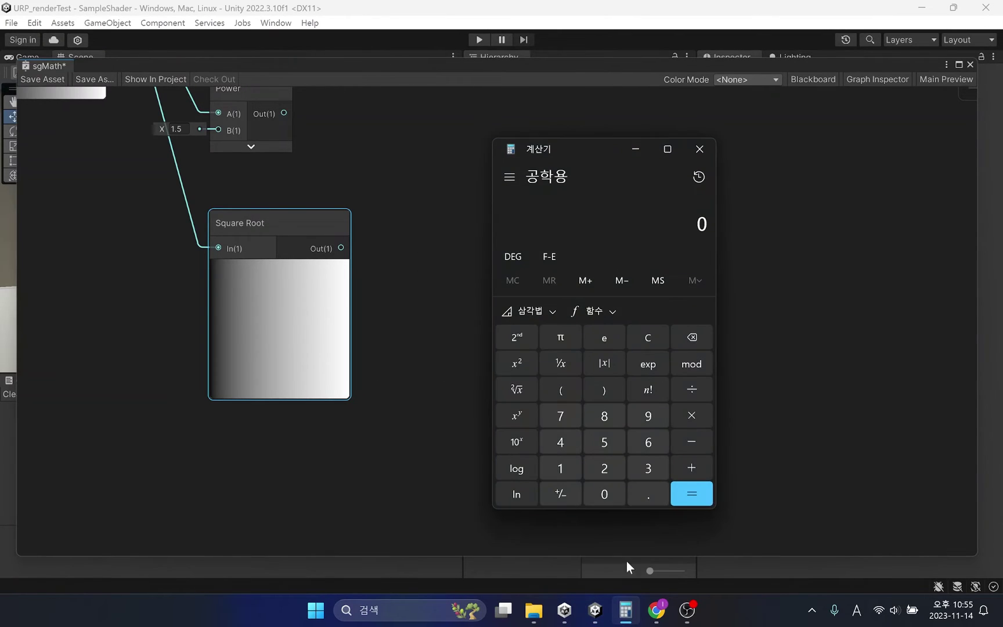
pyautogui.click(606, 469)
pyautogui.click(604, 440)
pyautogui.click(522, 387)
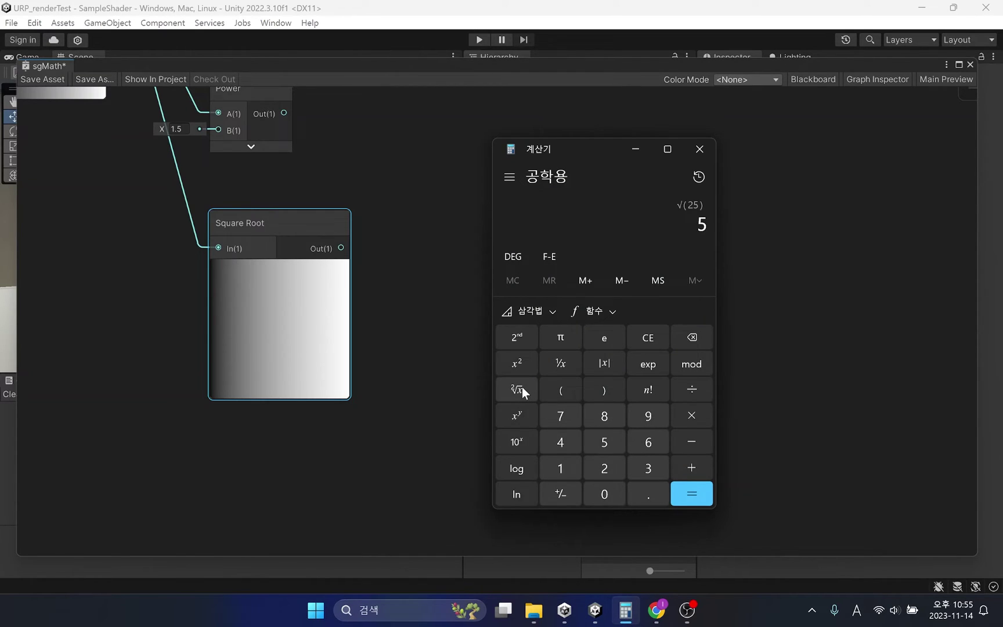
pyautogui.click(644, 338)
pyautogui.click(603, 445)
pyautogui.click(699, 496)
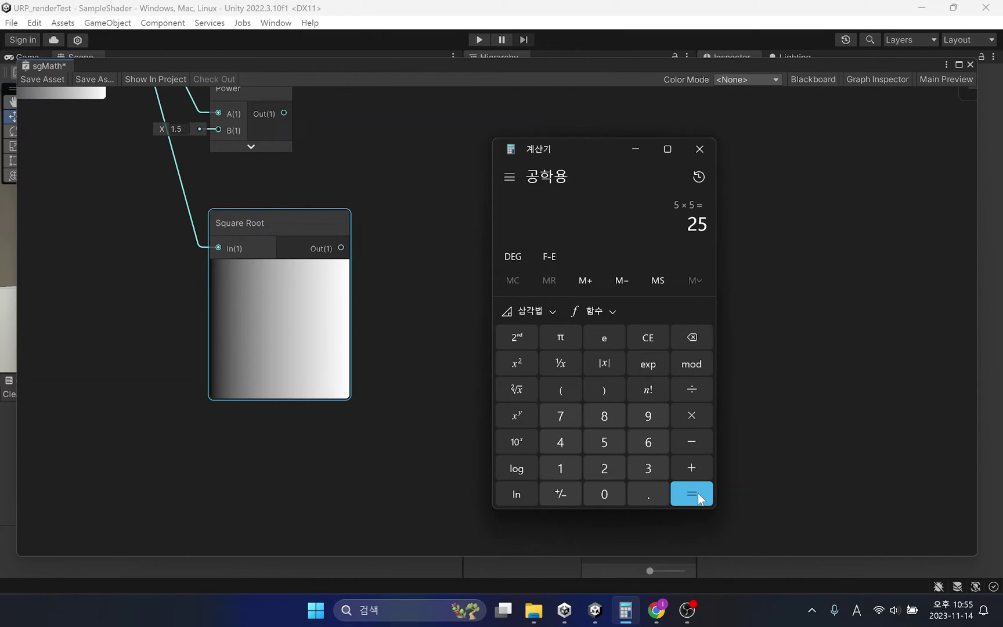
# Compute the square root of 42, about 6.4807
pyautogui.click(656, 339)
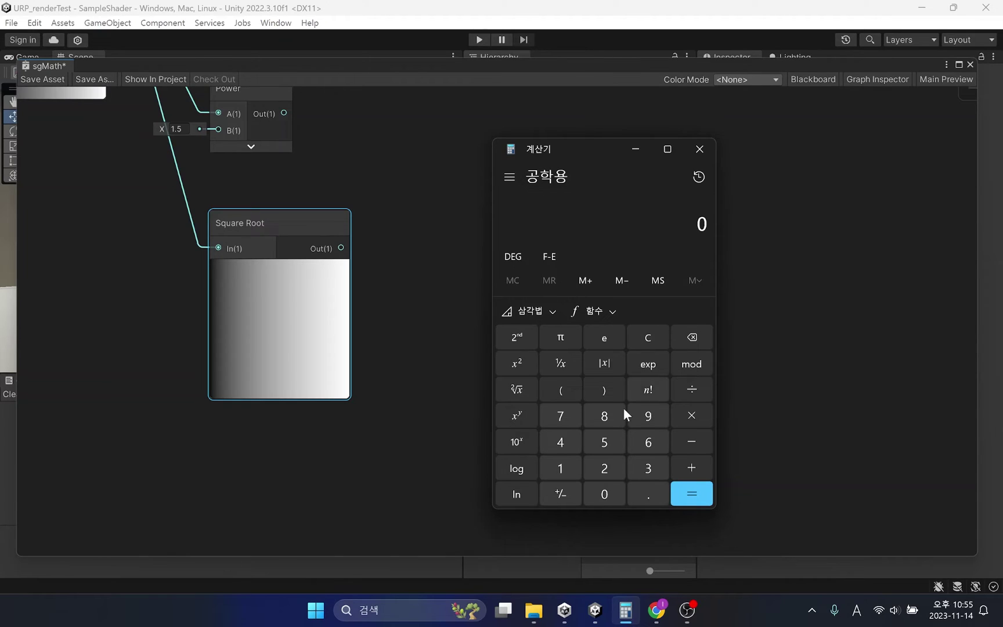
pyautogui.click(562, 443)
pyautogui.click(607, 470)
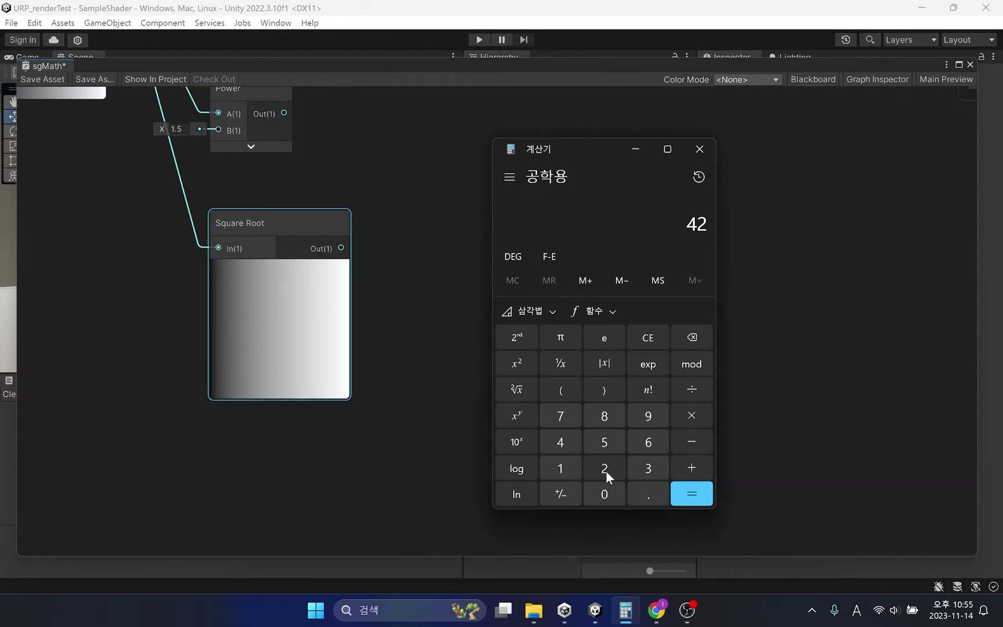
pyautogui.click(519, 394)
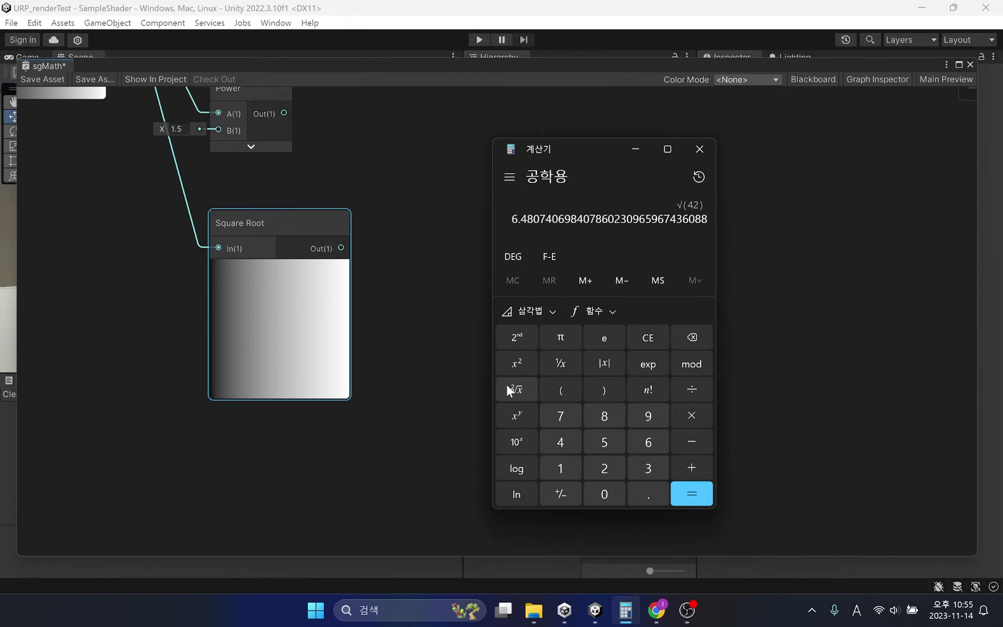
# Multiply 6.4807 × 6.4807 to get 41.99947249, roughly 42
pyautogui.click(638, 334)
pyautogui.click(642, 443)
pyautogui.click(650, 498)
pyautogui.click(554, 441)
pyautogui.click(599, 414)
pyautogui.click(601, 495)
pyautogui.click(552, 416)
pyautogui.click(689, 420)
pyautogui.click(648, 440)
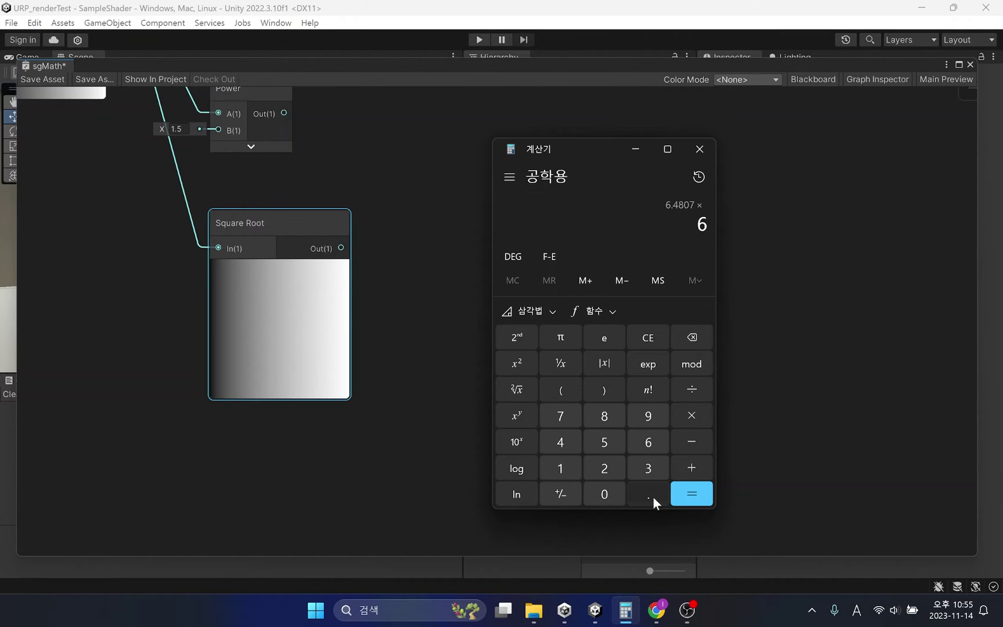
pyautogui.click(651, 496)
pyautogui.click(560, 438)
pyautogui.click(603, 416)
pyautogui.click(603, 494)
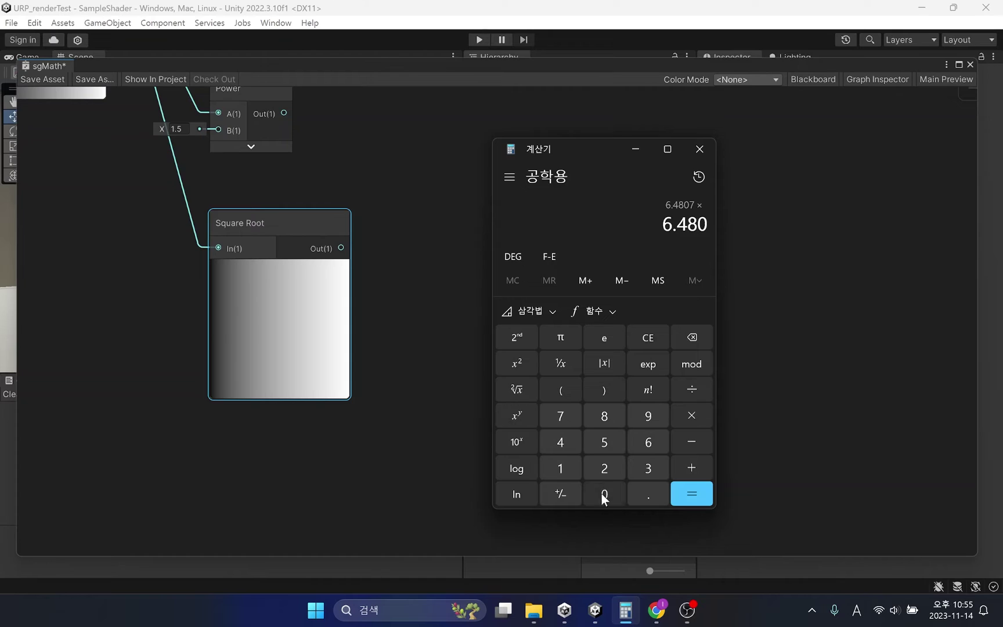
pyautogui.click(557, 411)
pyautogui.click(692, 500)
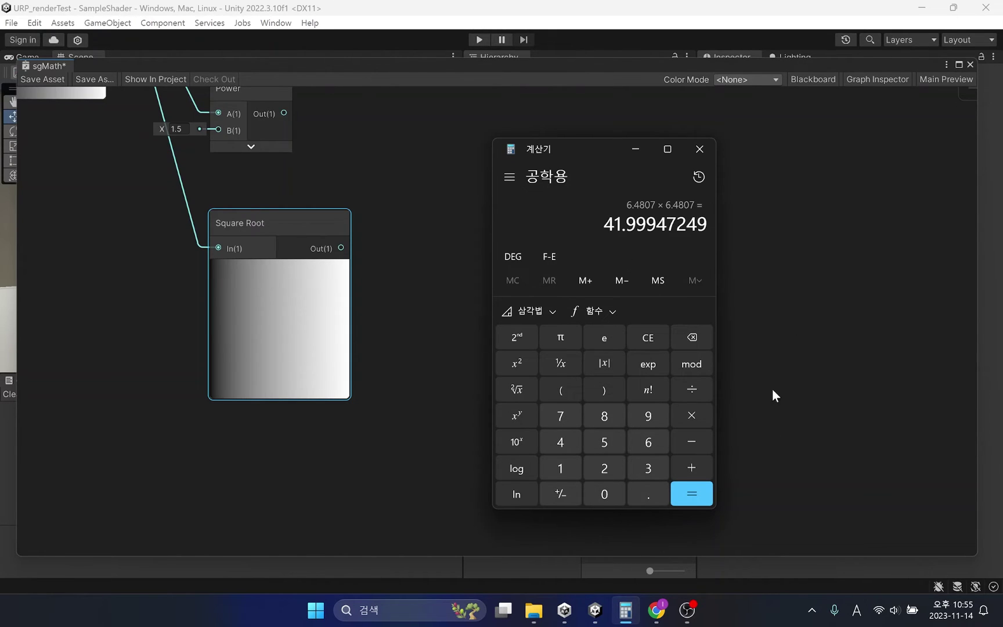
# Compute −3 × −3 and 3 × 3, both giving 9
pyautogui.click(643, 338)
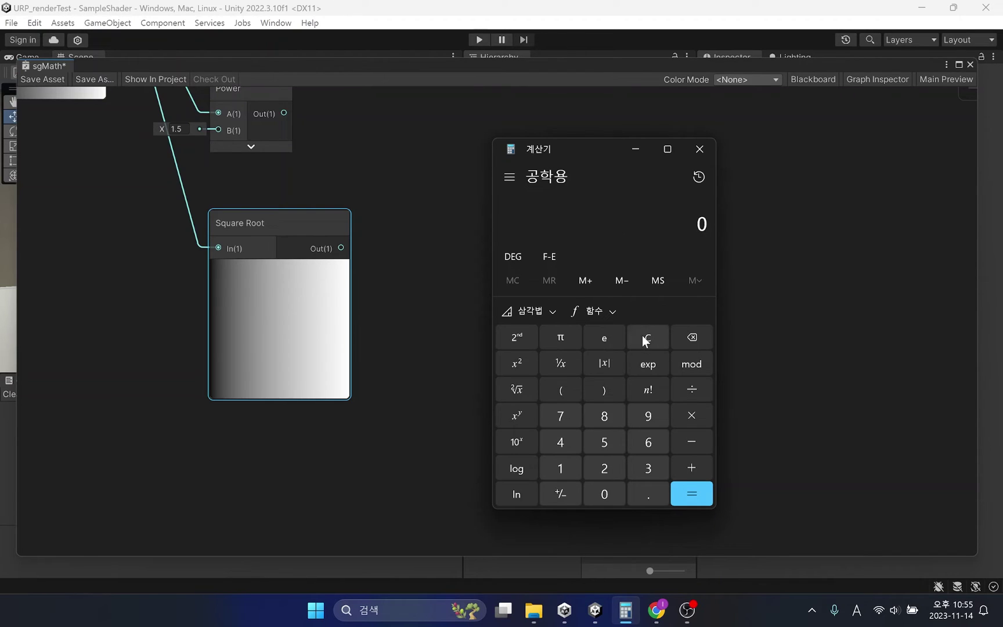
pyautogui.click(643, 470)
pyautogui.click(564, 491)
pyautogui.click(691, 417)
pyautogui.click(643, 469)
pyautogui.click(562, 496)
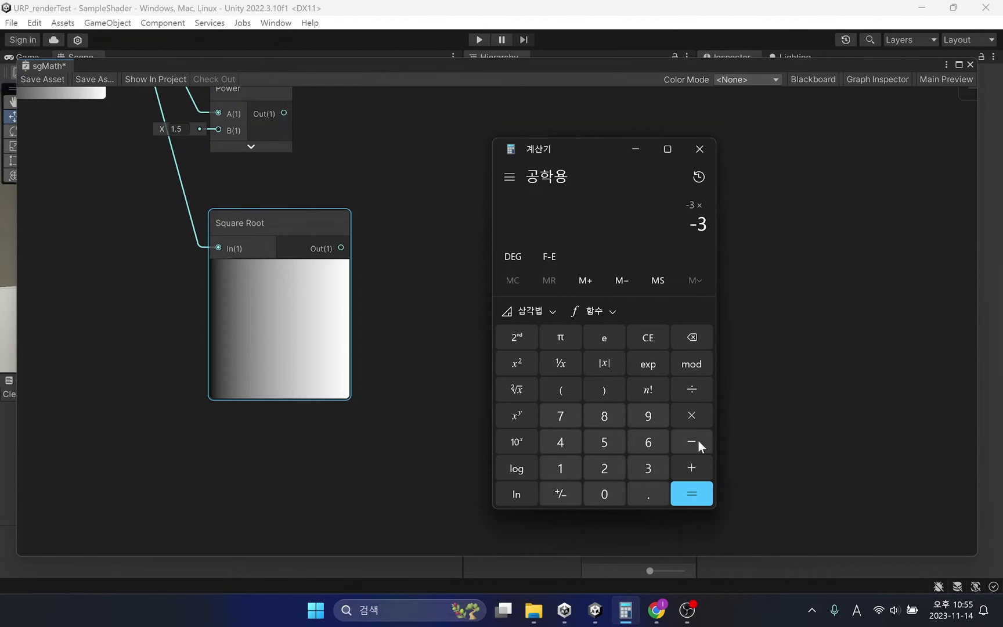
pyautogui.click(701, 492)
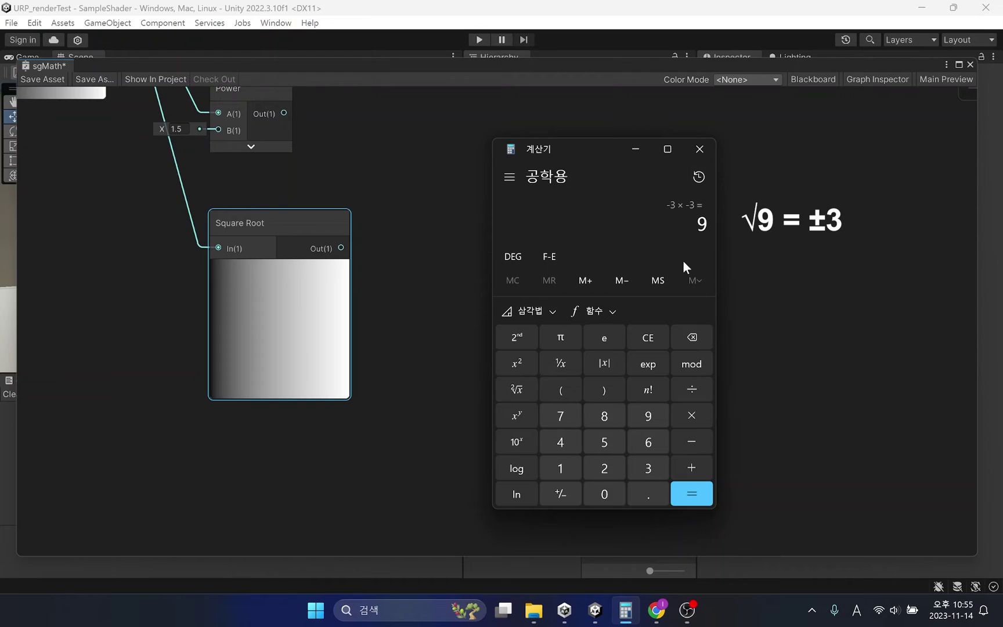
pyautogui.click(645, 337)
pyautogui.click(648, 468)
pyautogui.click(692, 416)
pyautogui.click(650, 468)
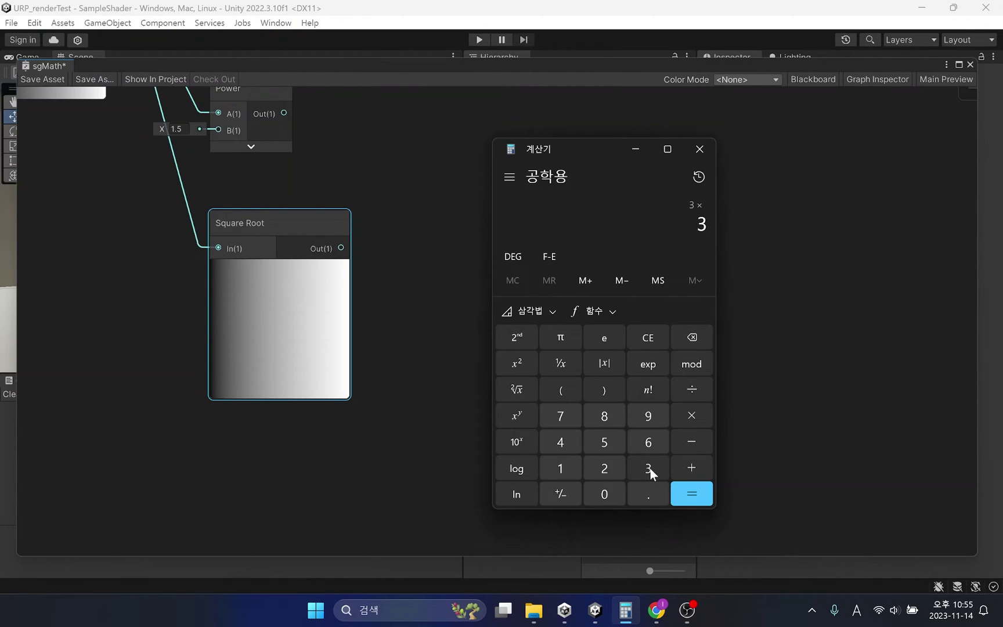
pyautogui.click(692, 495)
# Take the square root of −9 to get the invalid-input error, then clear and minimize Calculator
pyautogui.click(654, 335)
pyautogui.click(649, 415)
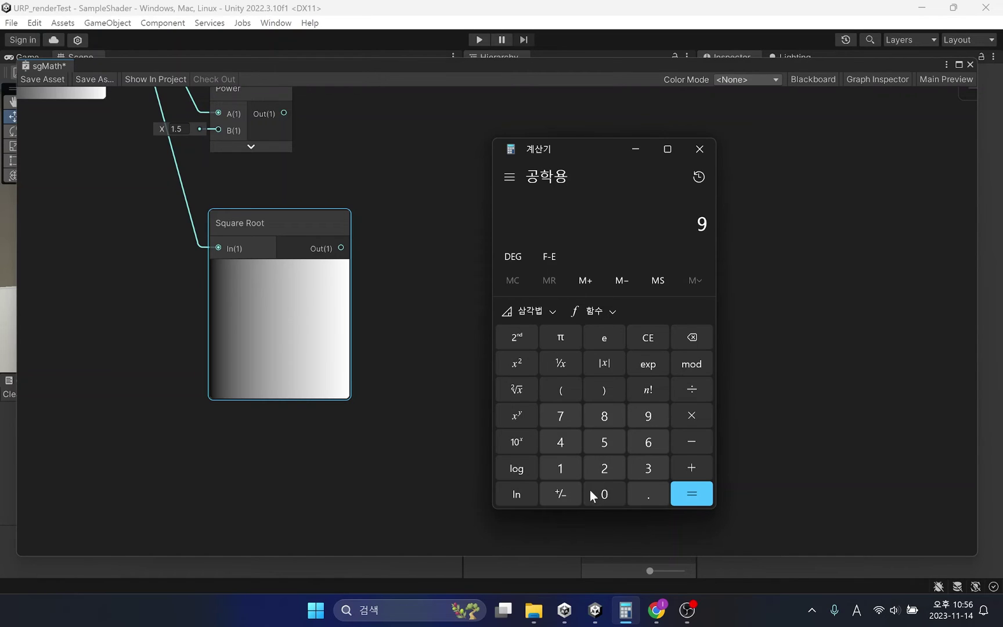
pyautogui.click(560, 493)
pyautogui.click(520, 388)
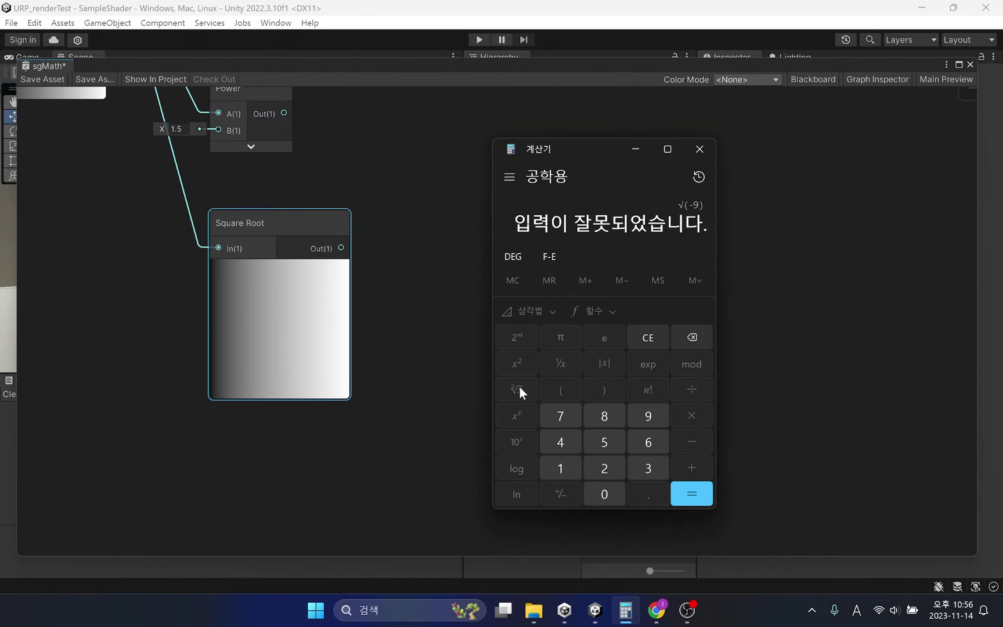
pyautogui.moveTo(518, 224); pyautogui.dragTo(691, 247)
pyautogui.click(658, 246)
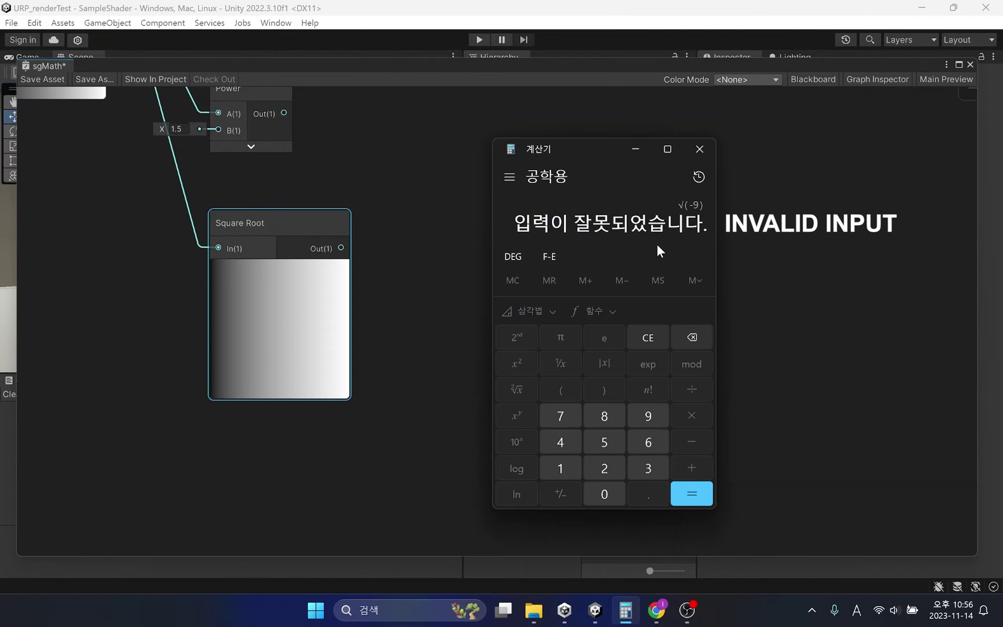
pyautogui.click(643, 340)
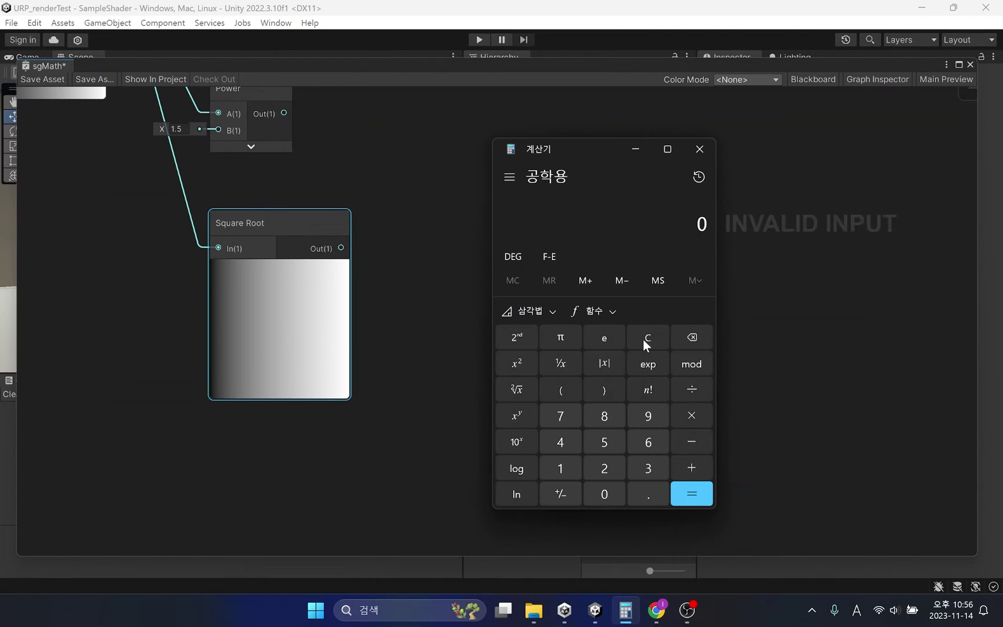
pyautogui.click(634, 149)
# Move the Subtract node beside Preview near Square Root and expand its preview
pyautogui.moveTo(488, 250); pyautogui.dragTo(552, 292, button='middle')
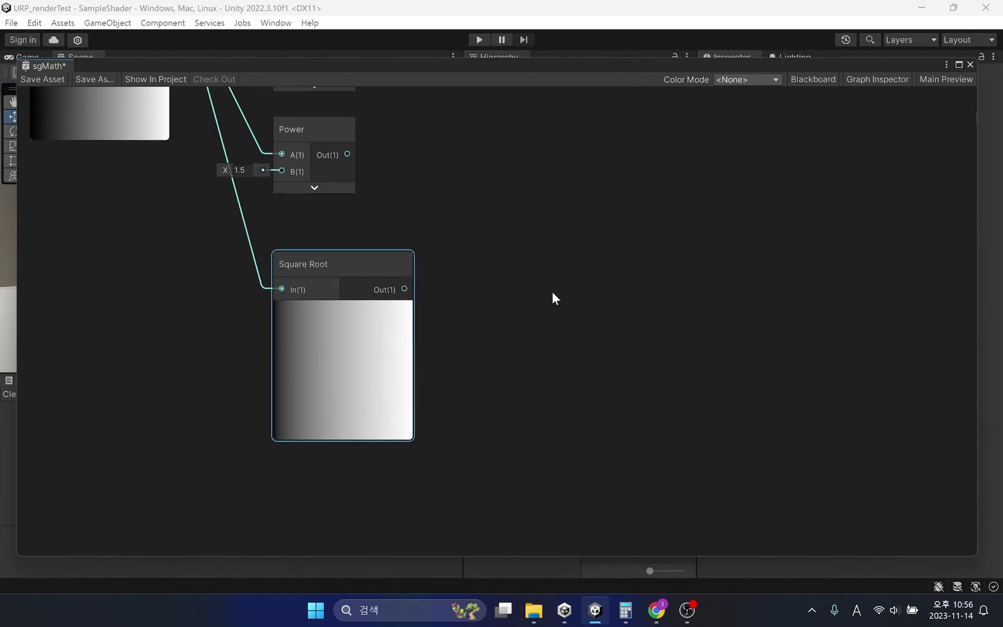
pyautogui.scroll(-5, 552, 291)
pyautogui.moveTo(498, 152); pyautogui.dragTo(517, 229, button='middle')
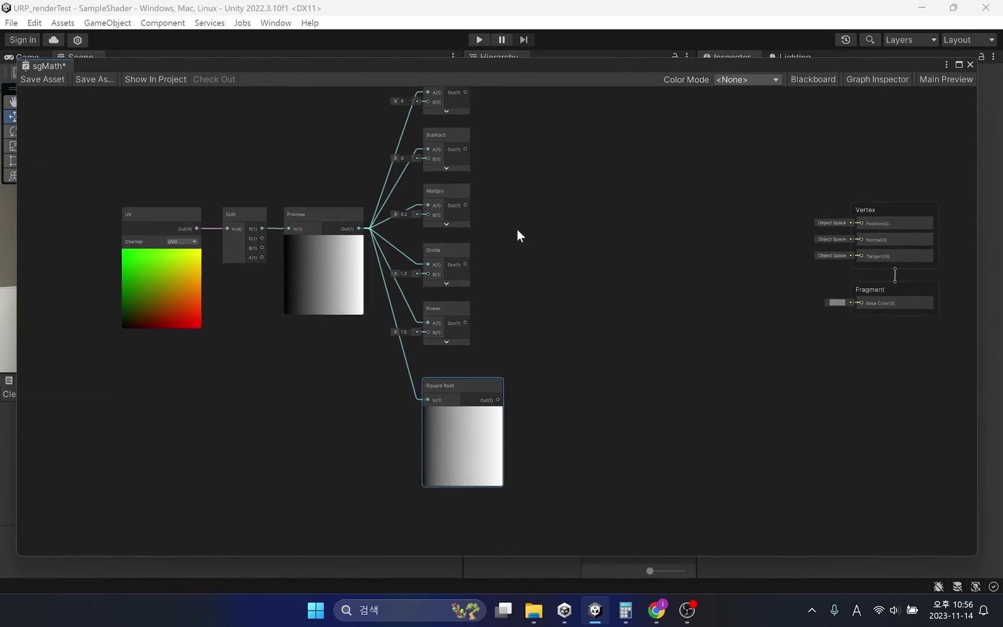
pyautogui.moveTo(448, 140); pyautogui.dragTo(348, 391)
pyautogui.scroll(3, 386, 380)
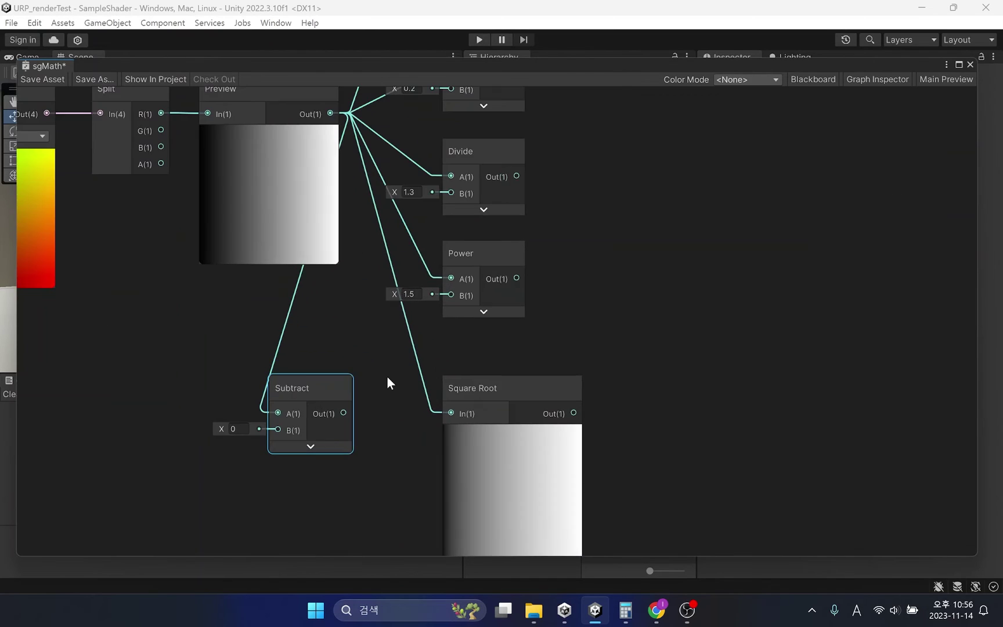
pyautogui.moveTo(386, 380); pyautogui.dragTo(305, 262, button='middle')
pyautogui.click(242, 321)
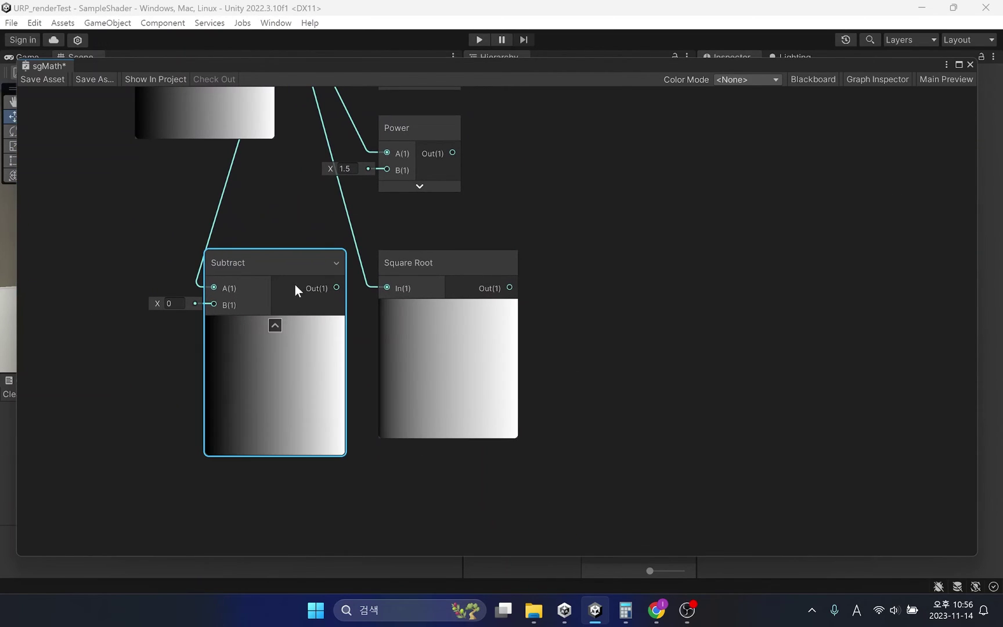
# Wire Subtract's Out into Square Root's In and raise Subtract's B to 0.86
pyautogui.moveTo(284, 266); pyautogui.dragTo(257, 266)
pyautogui.moveTo(311, 288); pyautogui.dragTo(383, 289)
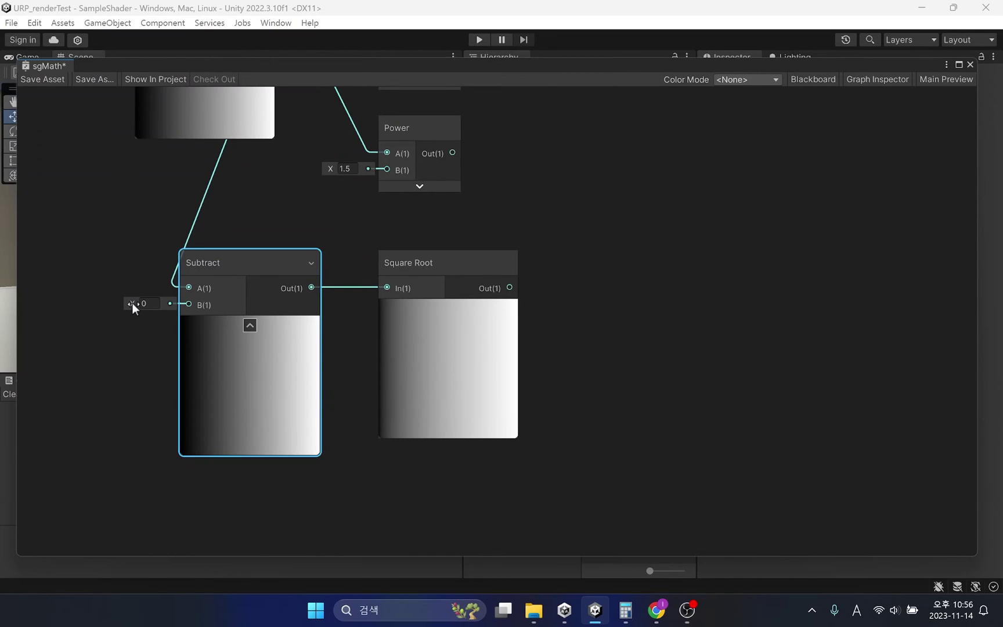
pyautogui.moveTo(132, 303); pyautogui.dragTo(156, 342)
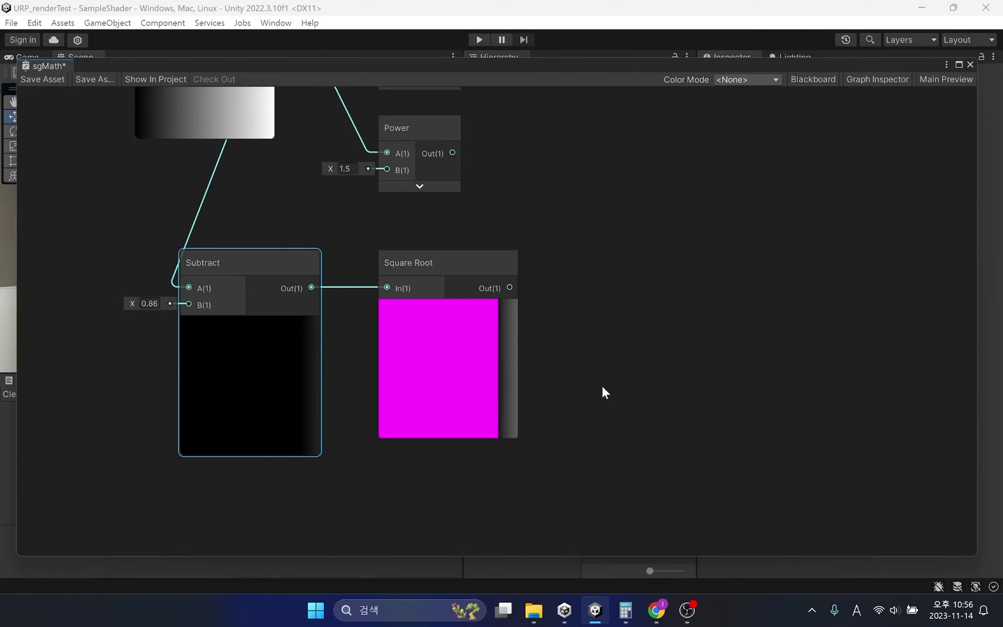
pyautogui.click(657, 610)
# Change the GLSL expression to sqrt(x + 0.9)
pyautogui.moveTo(335, 532); pyautogui.dragTo(386, 532)
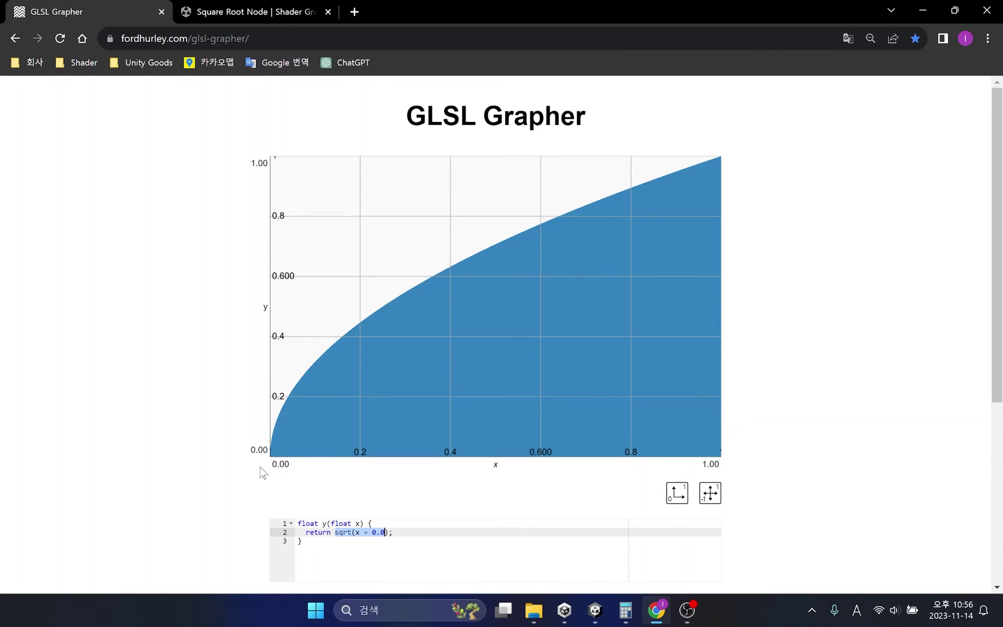
pyautogui.click(367, 533)
pyautogui.press('Right')
pyautogui.press('Right')
pyautogui.press('Right')
pyautogui.press('Right')
pyautogui.press('BackSpace')
pyautogui.write('9')
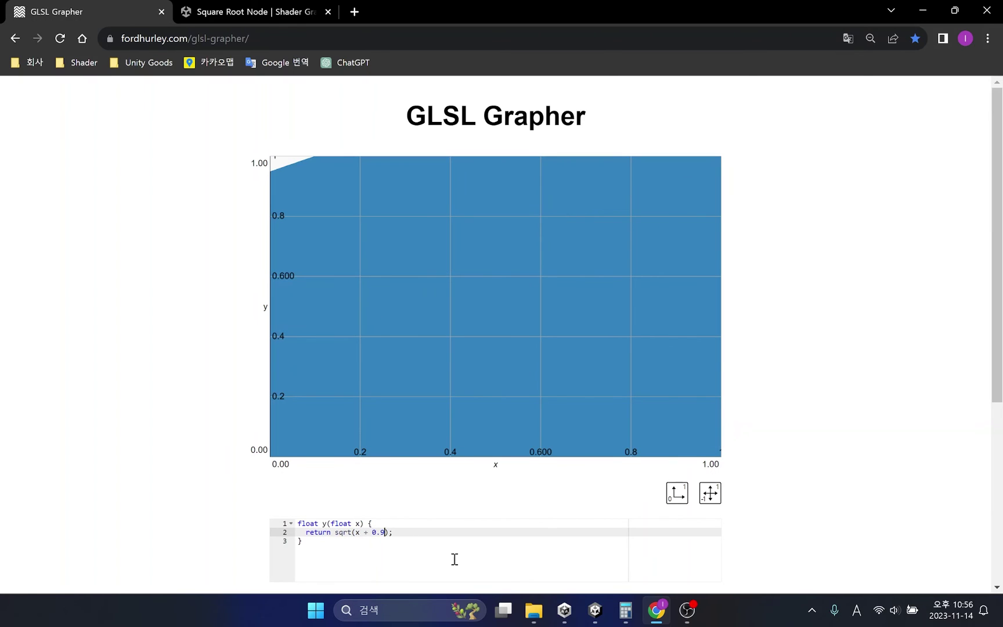
# Turn the plus into a multiply and set the factor to 0.2, giving sqrt(x * 0.2)
pyautogui.press('Left')
pyautogui.press('Left')
pyautogui.press('Left')
pyautogui.press('Left')
pyautogui.press('Left')
pyautogui.write('*')
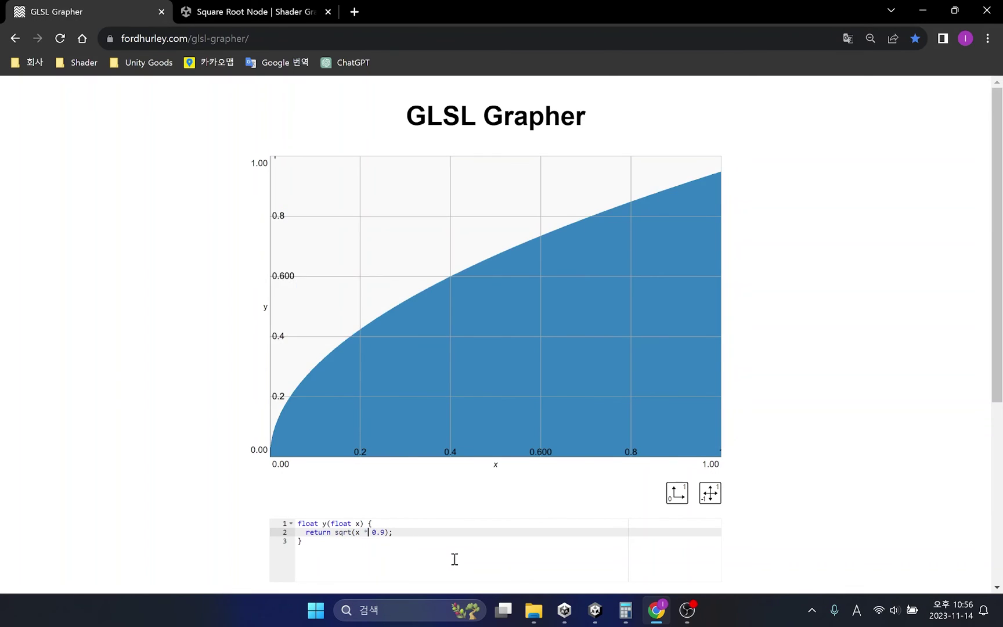
pyautogui.press('Right')
pyautogui.press('Right')
pyautogui.press('Right')
pyautogui.press('Delete')
pyautogui.write('6')
pyautogui.press('BackSpace')
pyautogui.write('4')
pyautogui.press('BackSpace')
pyautogui.write('2')
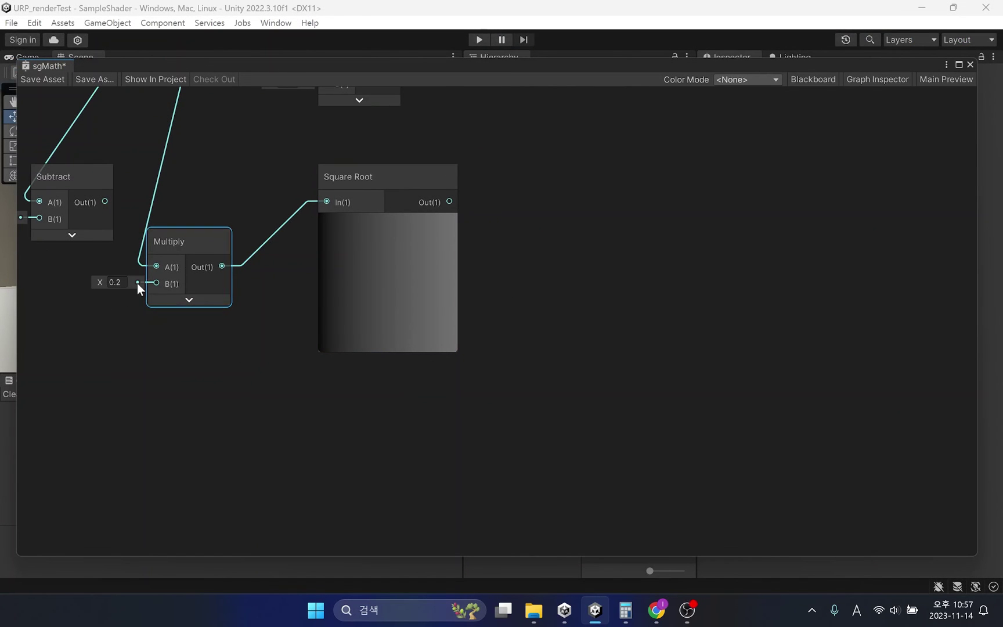
# Set the Multiply node's B to 0.5, then 0.9, then 0.3
pyautogui.click(121, 282)
pyautogui.press('BackSpace')
pyautogui.write('5')
pyautogui.press('BackSpace')
pyautogui.write('9')
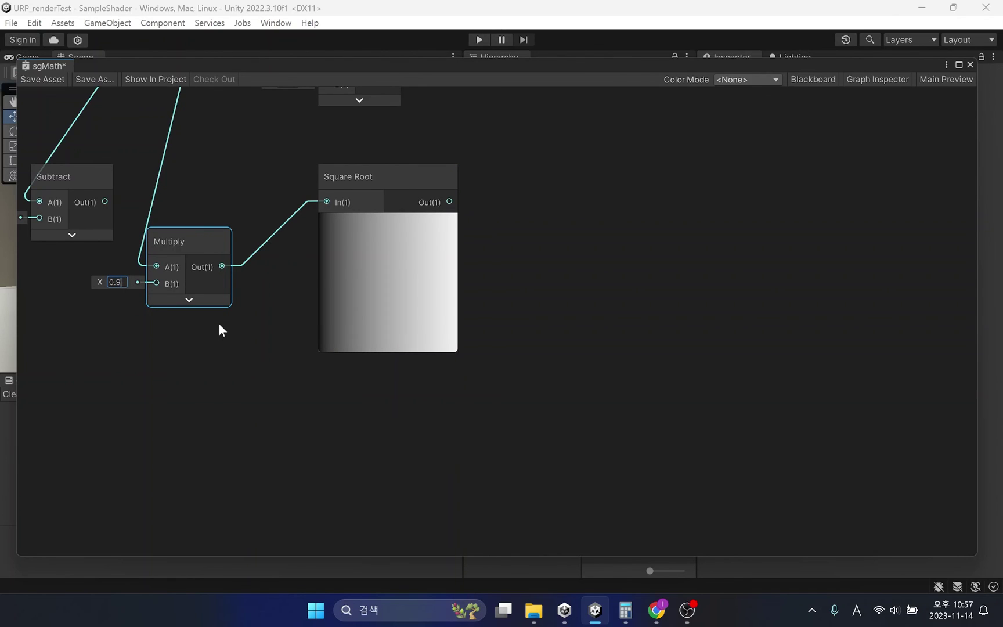
pyautogui.press('BackSpace')
pyautogui.write('3')
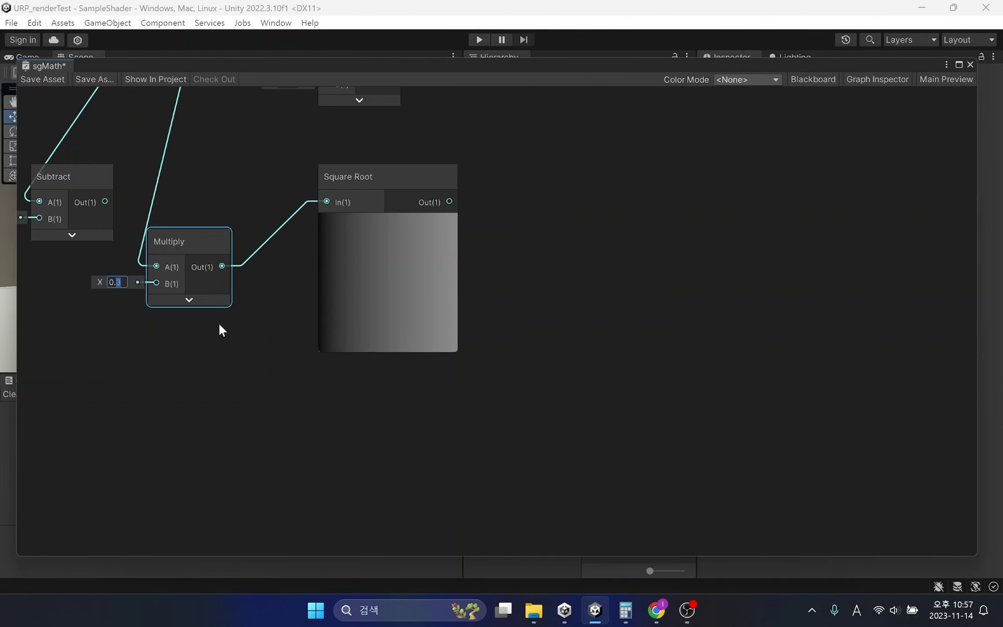